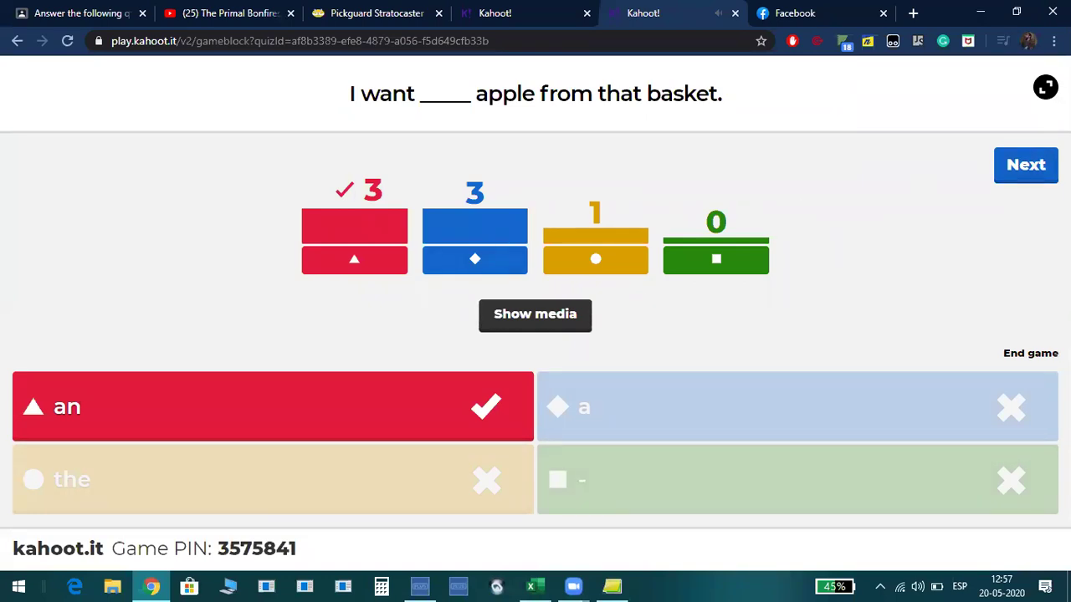
# Advance past the first question's results and the scoreboard to question 2 of the running quiz.
pyautogui.click(1037, 176)
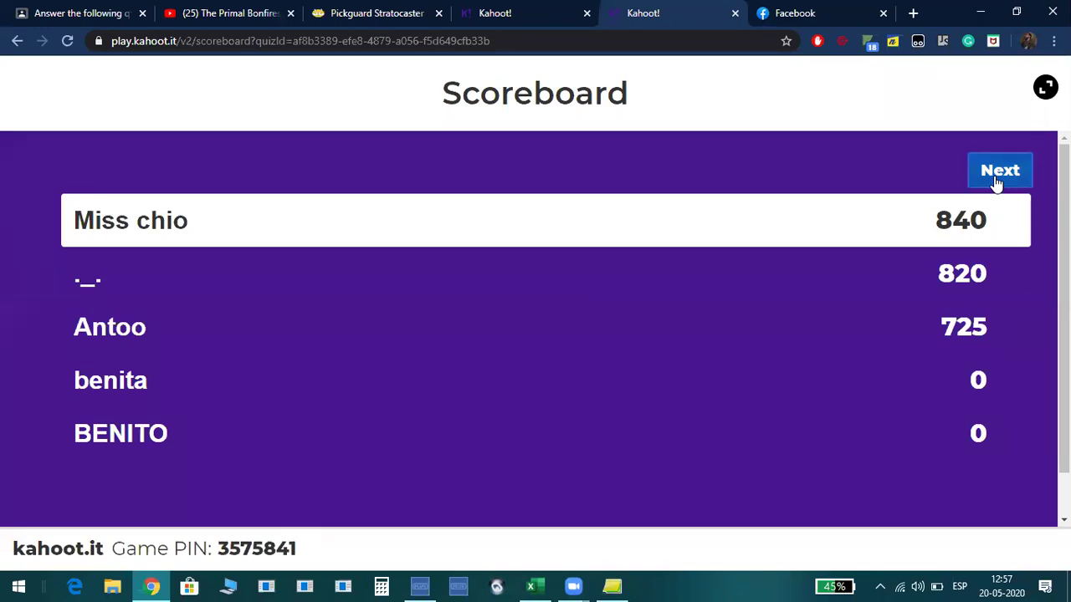
pyautogui.click(973, 167)
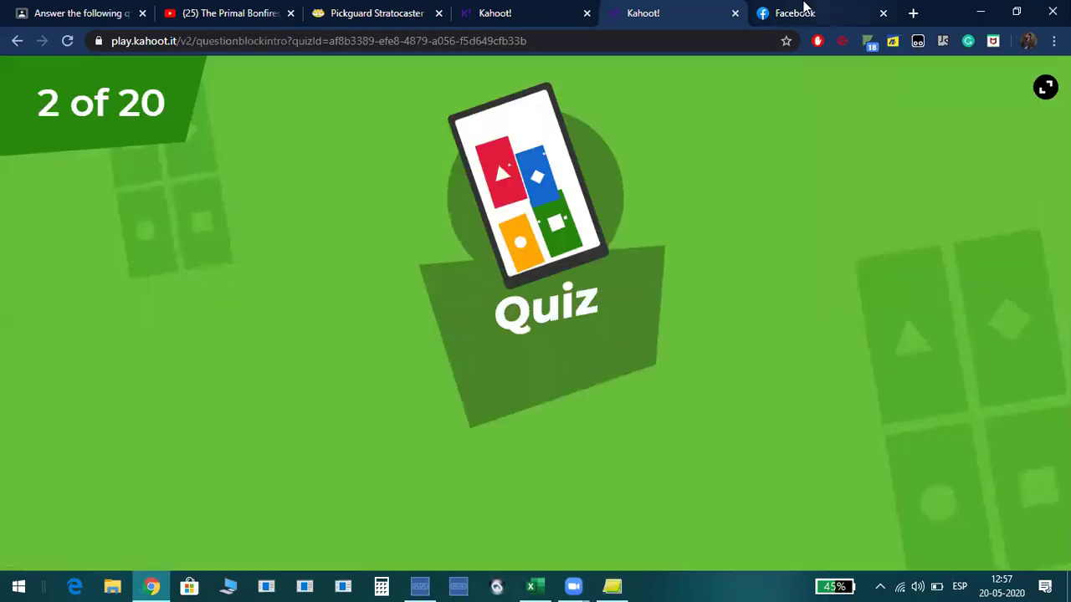
pyautogui.click(799, 8)
pyautogui.click(701, 8)
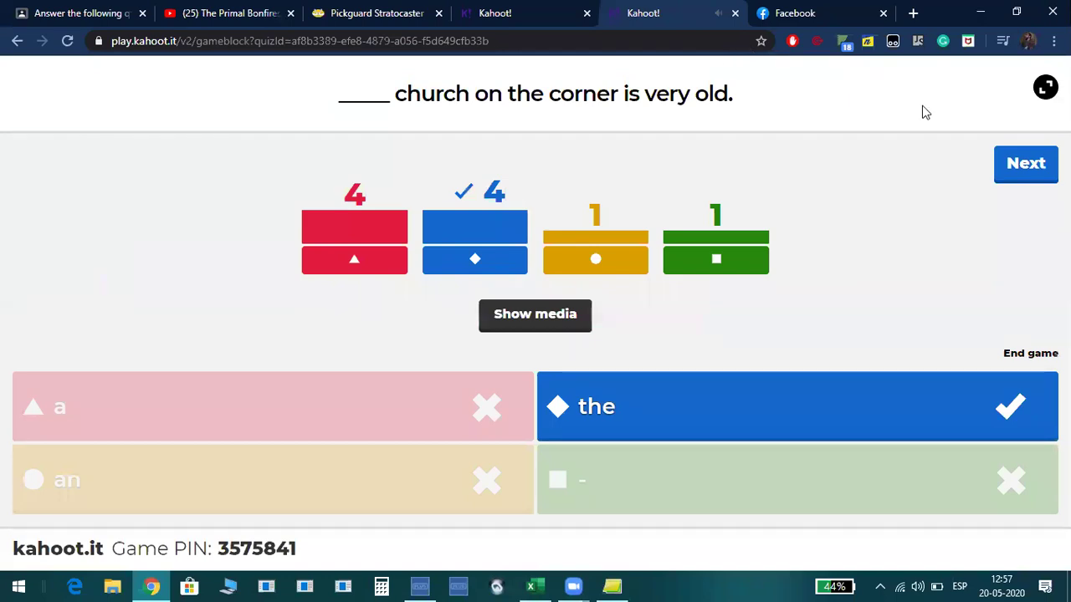
# Show the scoreboard for the church question and check the Articles - A / An / The details page before returning to the game.
pyautogui.click(1026, 172)
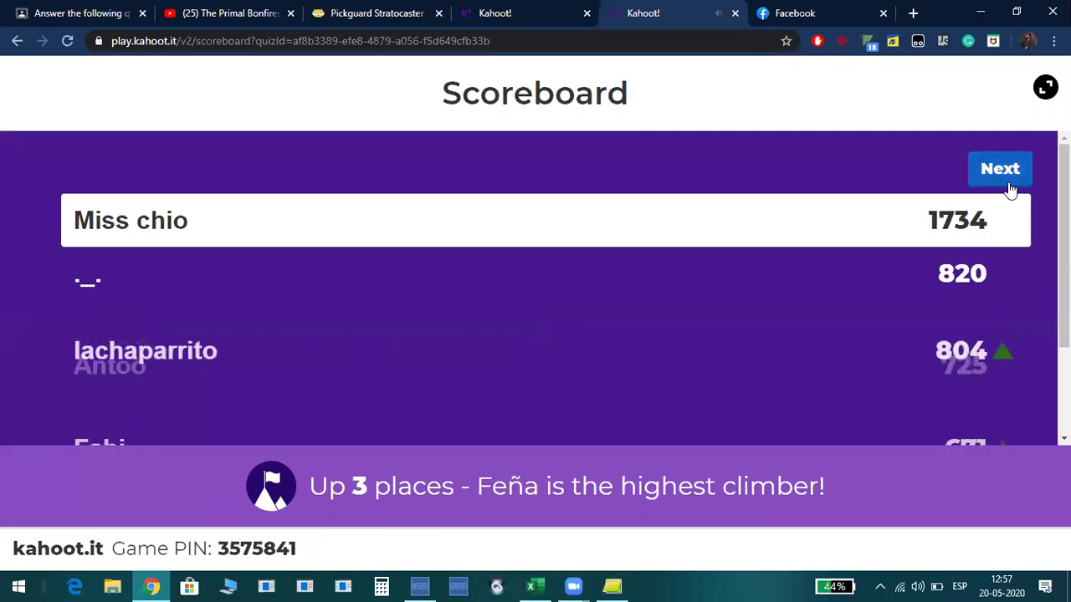
pyautogui.click(796, 12)
pyautogui.click(664, 7)
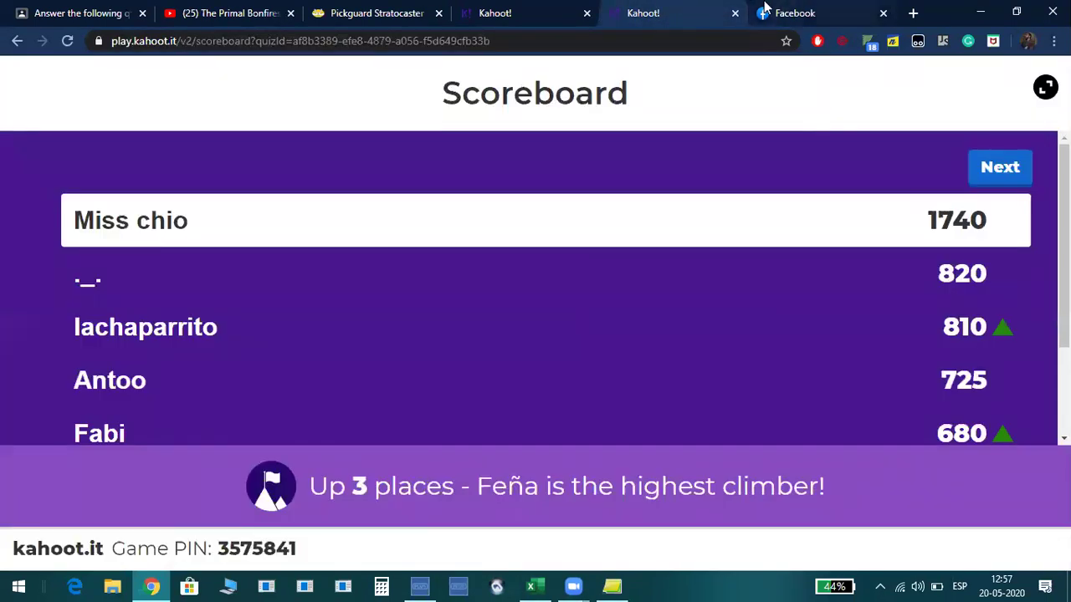
pyautogui.click(803, 10)
pyautogui.click(644, 10)
pyautogui.click(535, 10)
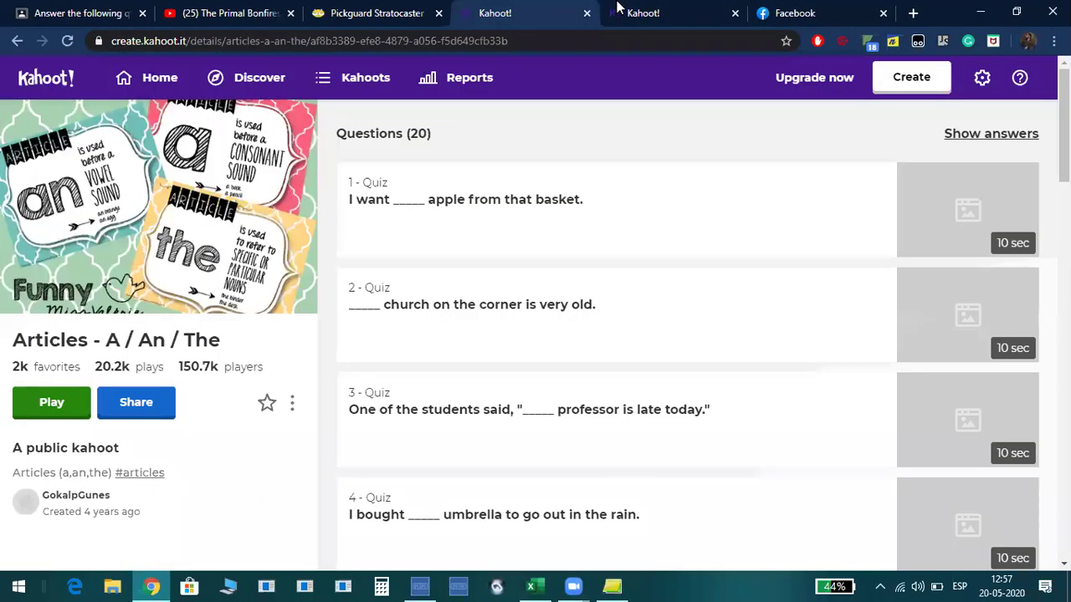
pyautogui.click(644, 11)
# Look through the player rankings on the scoreboard of question 2.
pyautogui.scroll(-2, 651, 286)
pyautogui.scroll(2, 652, 285)
pyautogui.scroll(-1, 653, 285)
pyautogui.scroll(1, 654, 286)
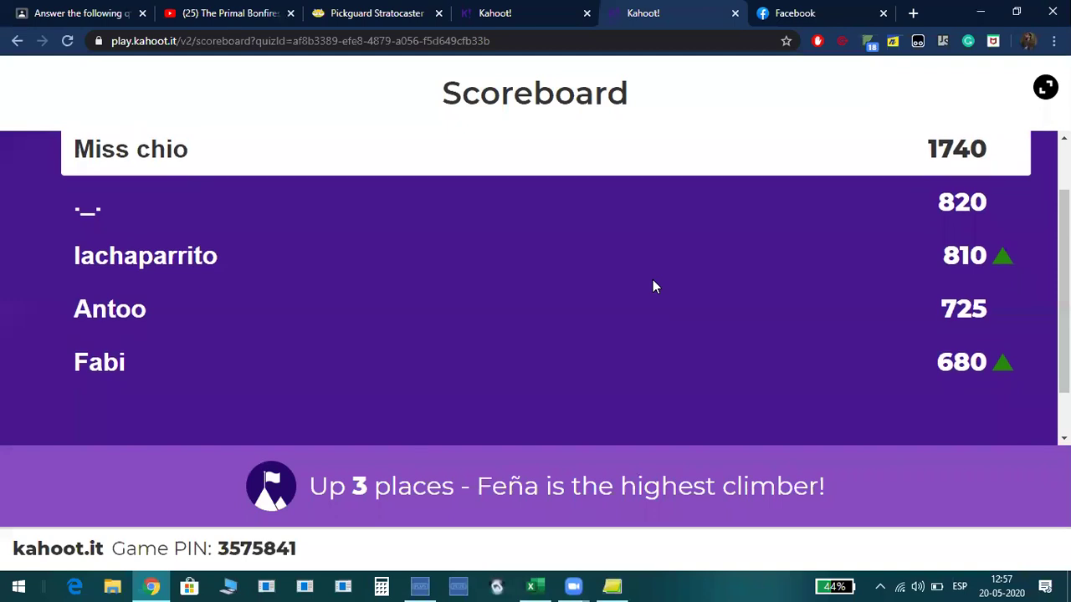
pyautogui.moveTo(573, 585)
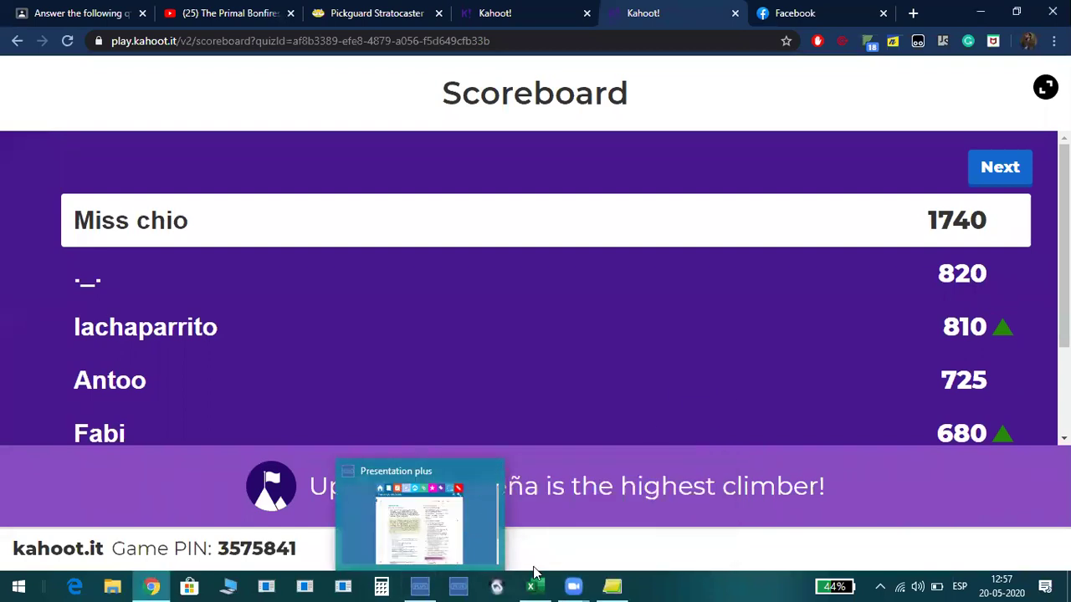
pyautogui.moveTo(470, 506)
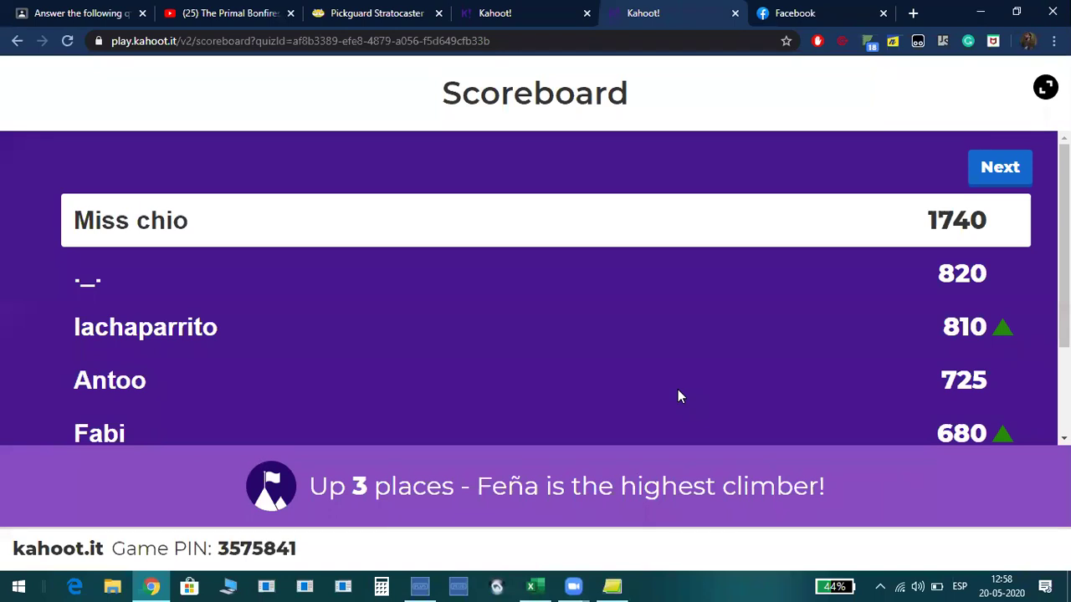
# Run the professor question and advance through its results and scoreboard to the umbrella question.
pyautogui.click(970, 168)
pyautogui.click(980, 176)
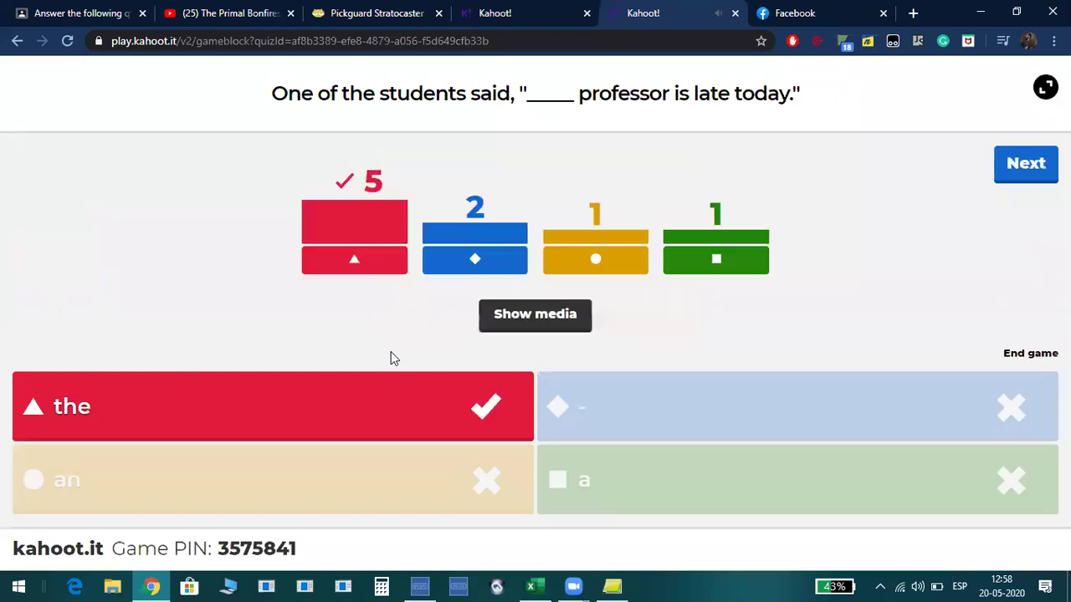
pyautogui.click(1023, 167)
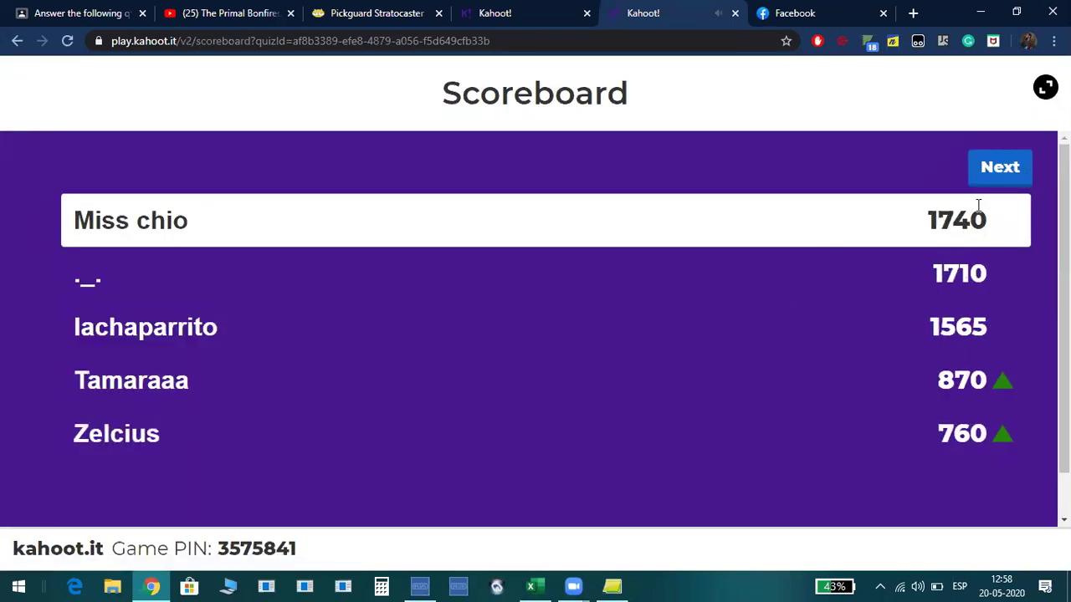
pyautogui.click(981, 182)
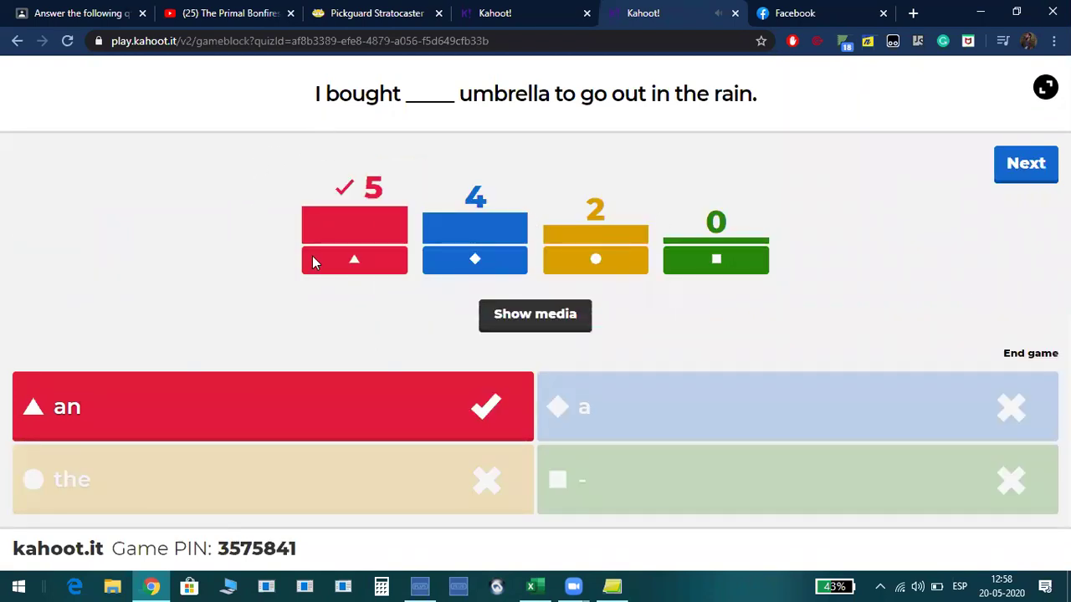
# Advance past the umbrella question's results and scoreboard to the cake question.
pyautogui.click(1014, 165)
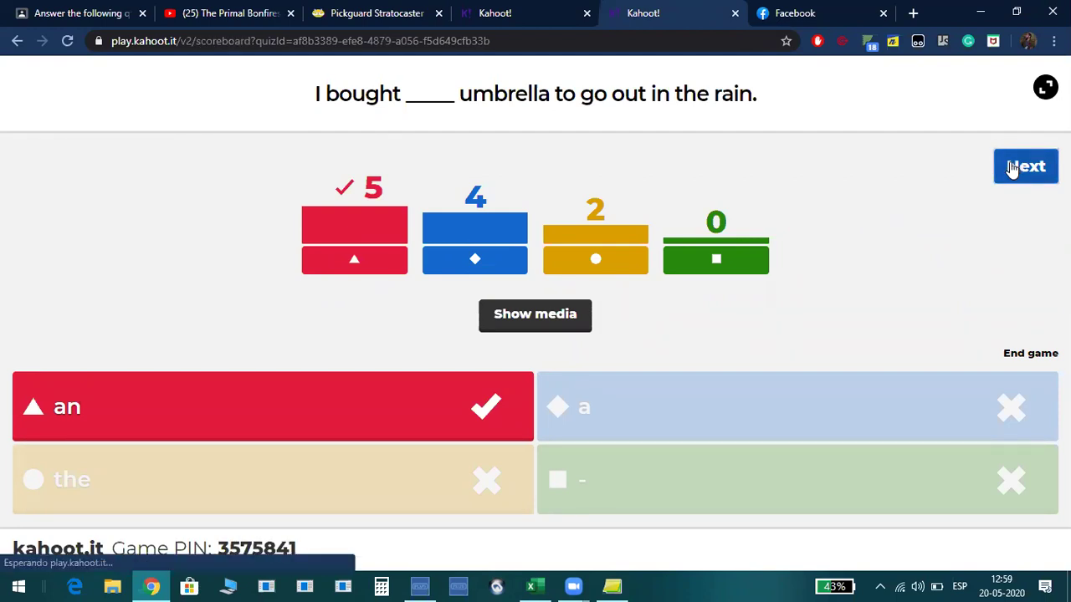
pyautogui.click(1014, 166)
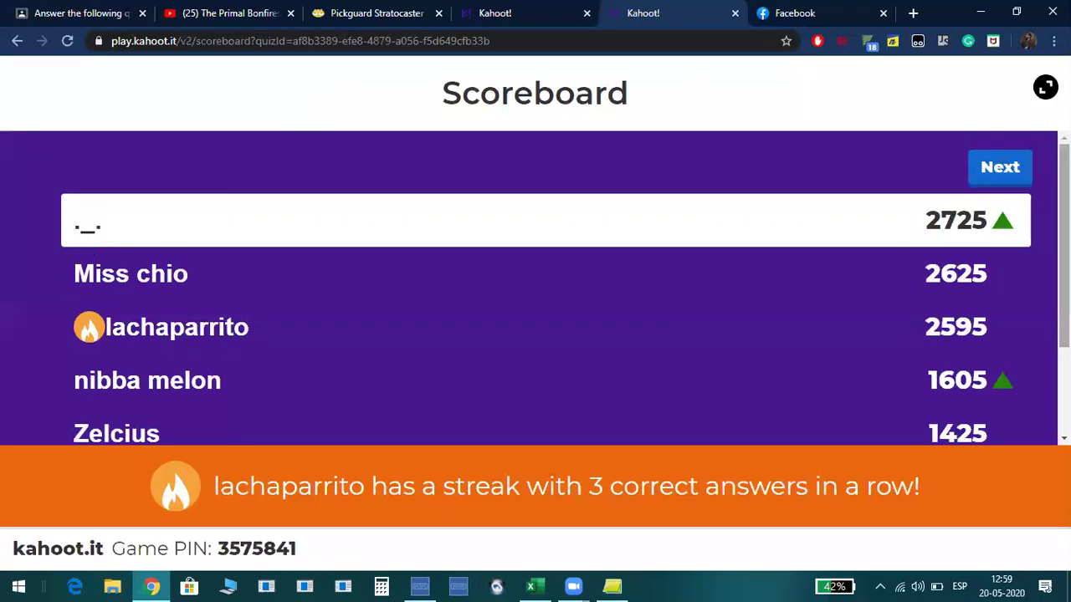
pyautogui.click(1010, 172)
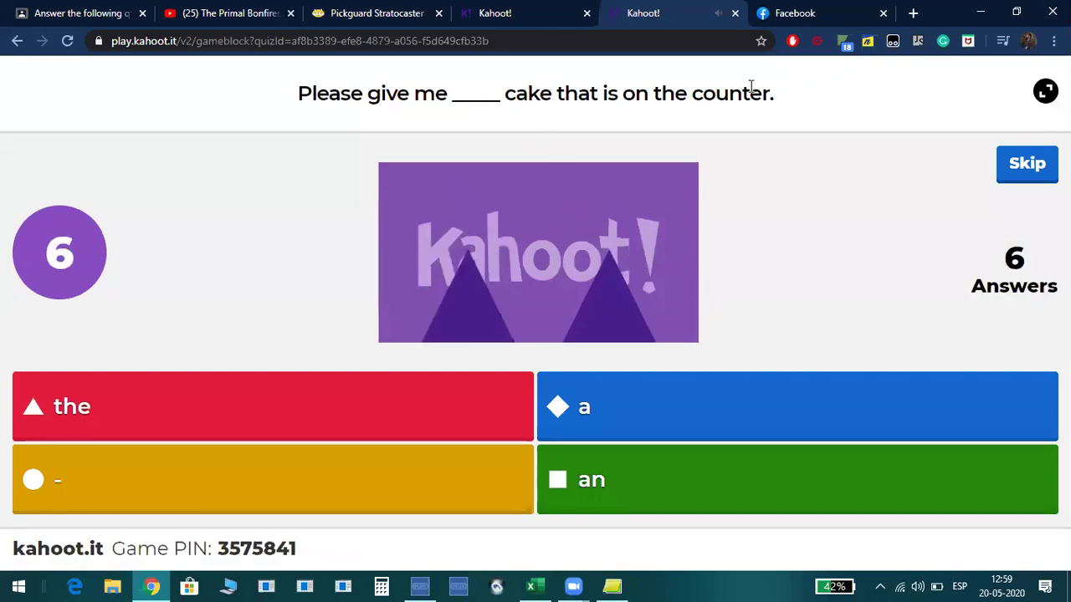
# Advance past the cake question's results and scoreboard to question 6, and close the Facebook page.
pyautogui.moveTo(504, 94); pyautogui.dragTo(558, 94)
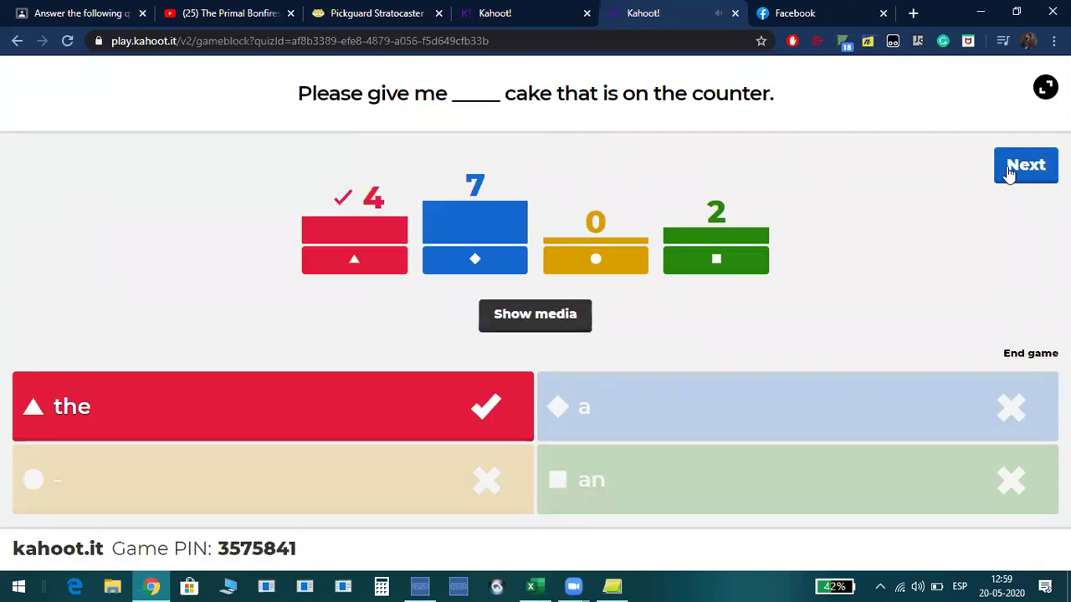
pyautogui.click(1010, 171)
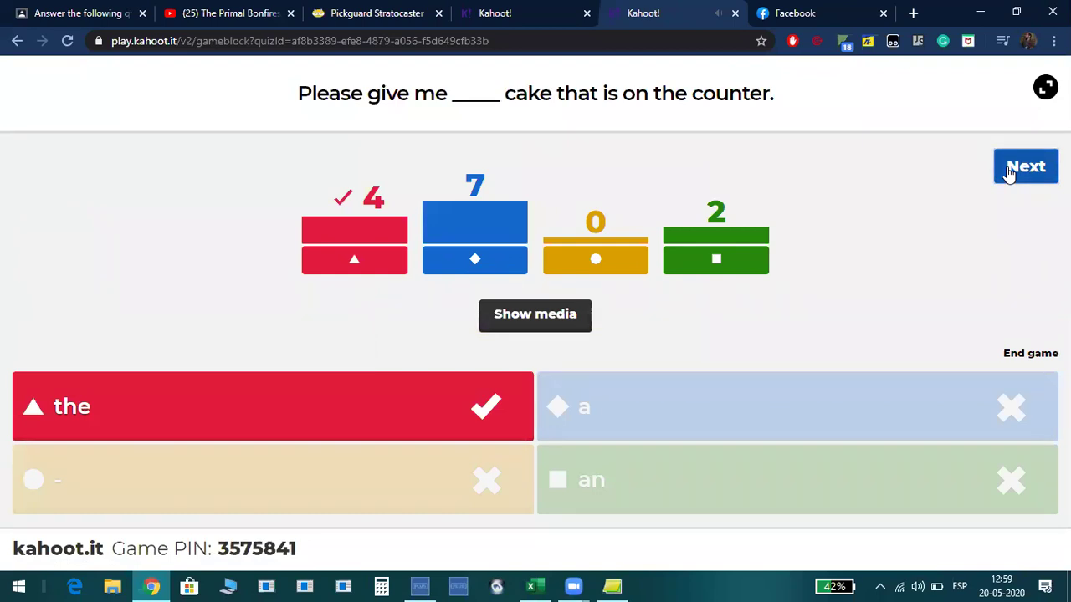
pyautogui.click(1009, 171)
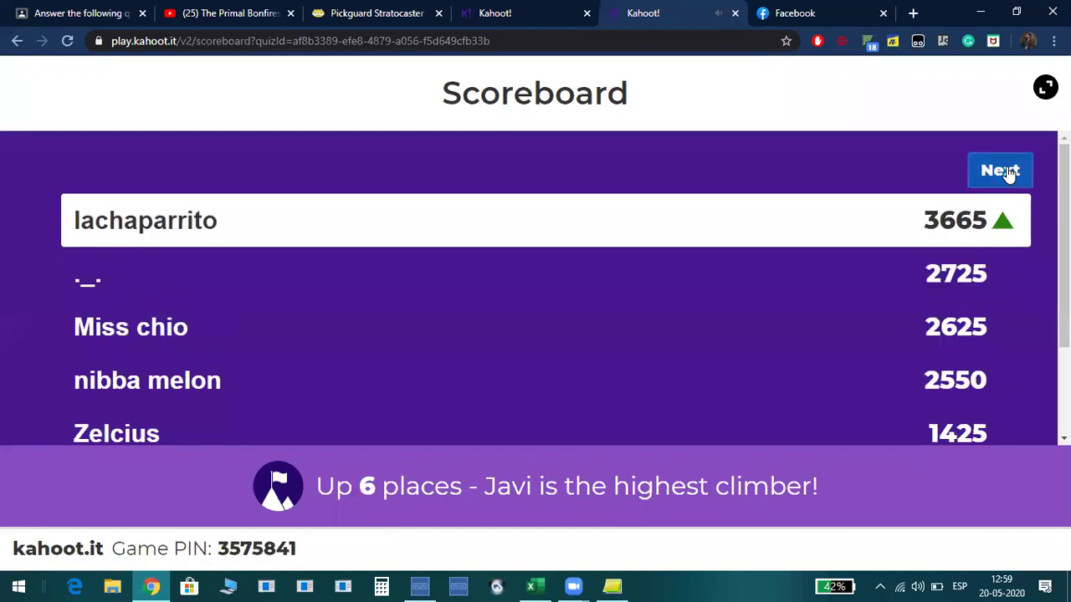
pyautogui.click(1010, 172)
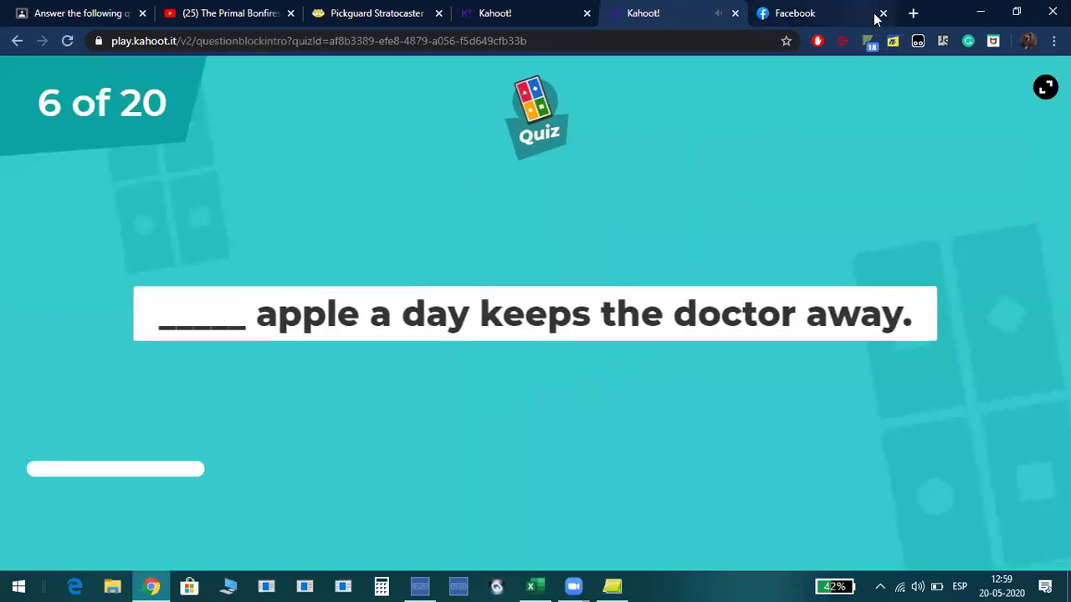
pyautogui.click(882, 14)
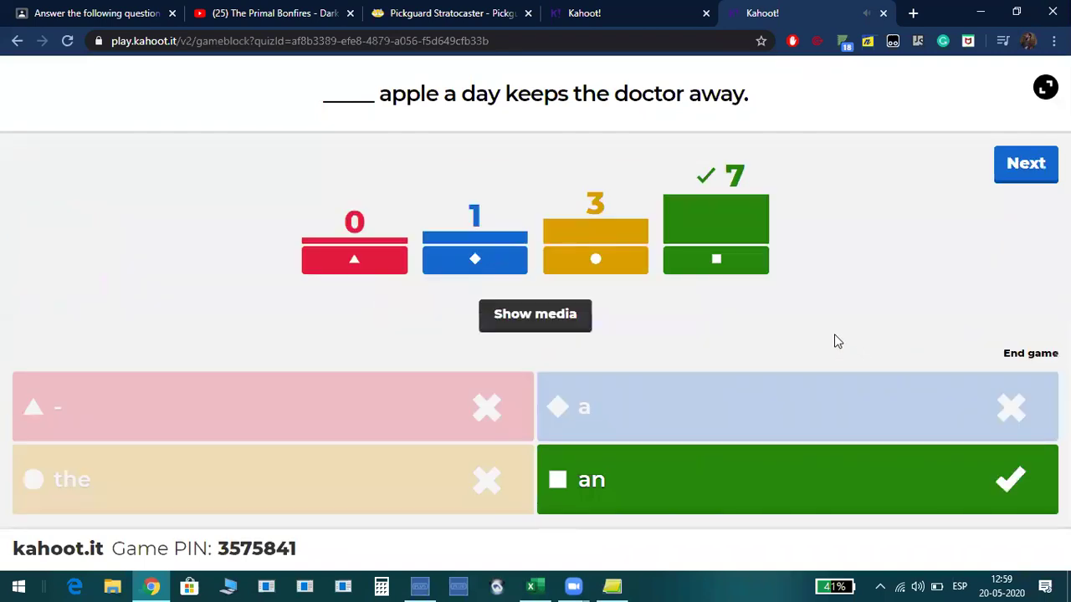
# Advance past the results of the "apple a day" question and its scoreboard to question 7 of the quiz.
pyautogui.click(1012, 184)
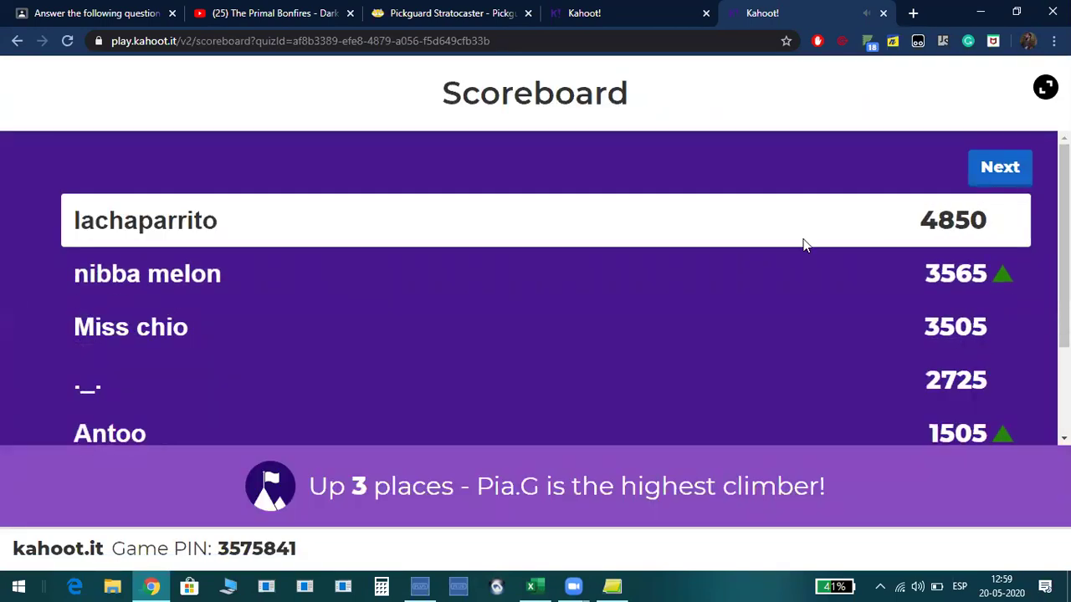
pyautogui.moveTo(577, 581)
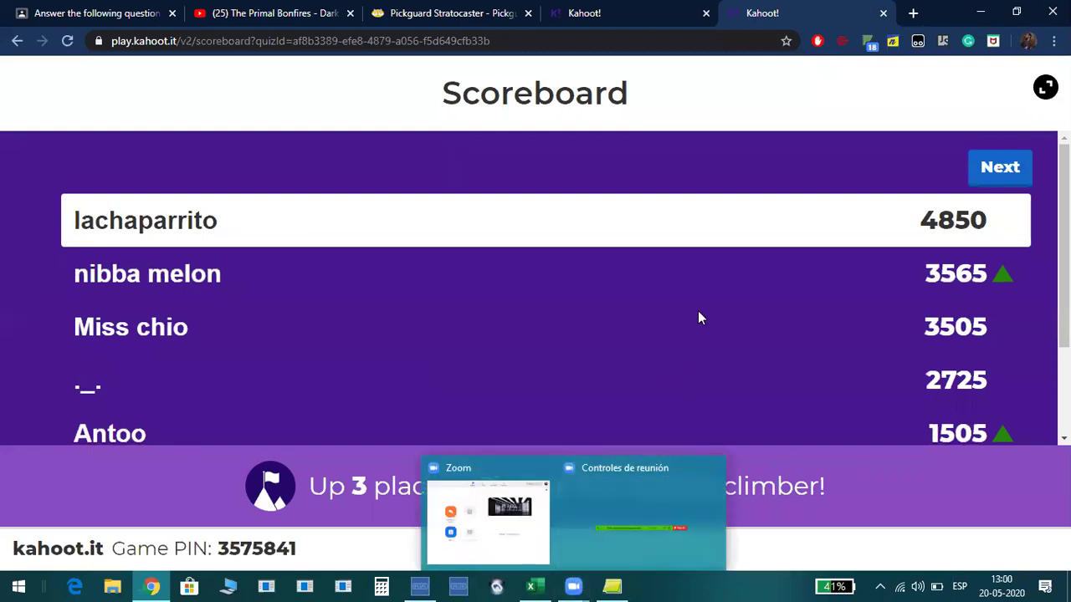
pyautogui.click(673, 13)
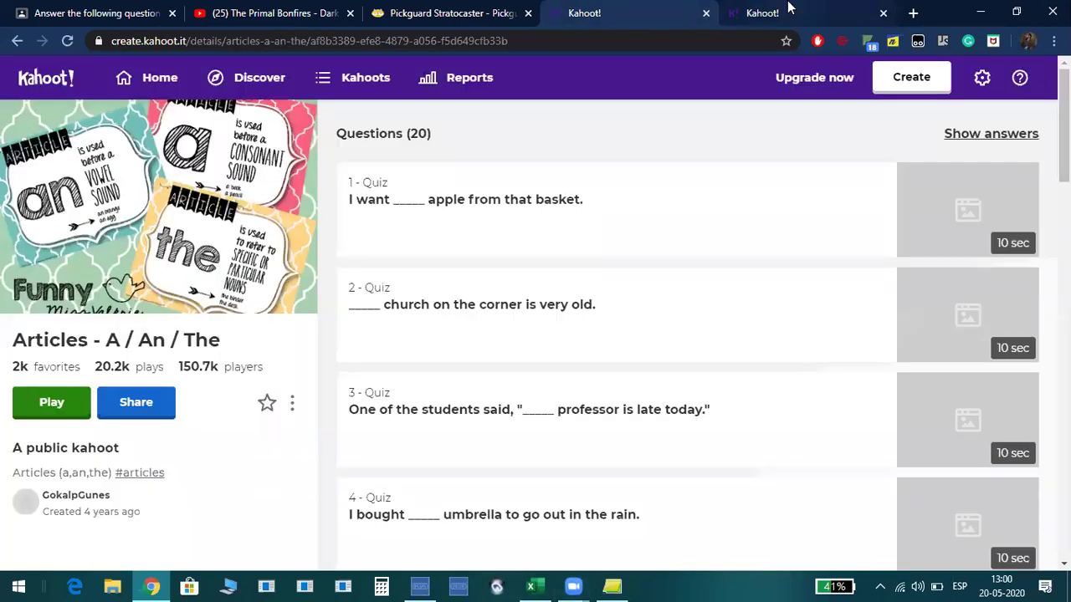
pyautogui.click(789, 8)
pyautogui.click(657, 9)
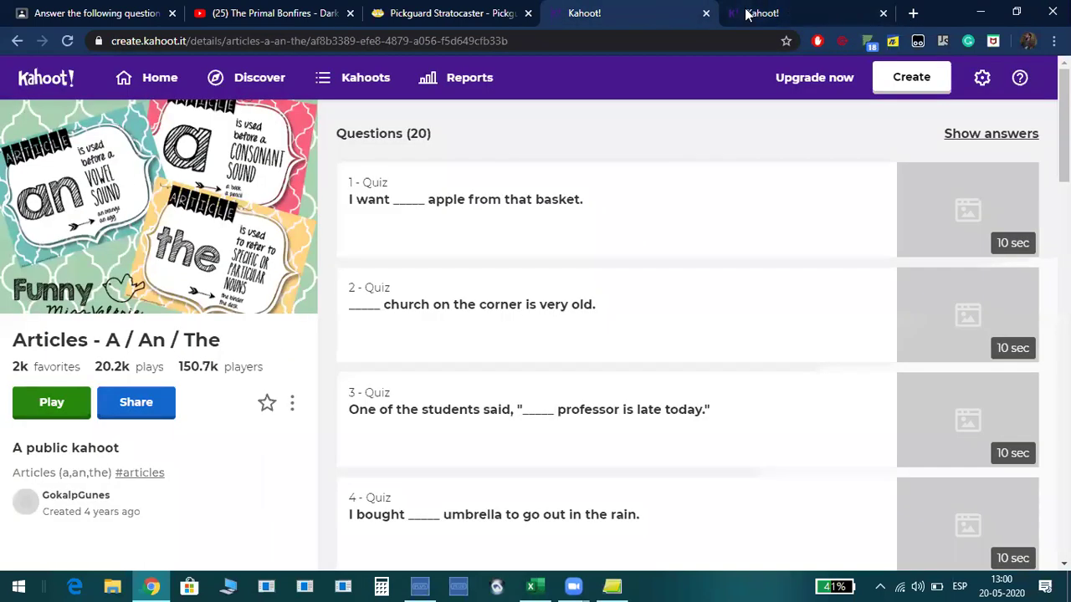
pyautogui.click(760, 12)
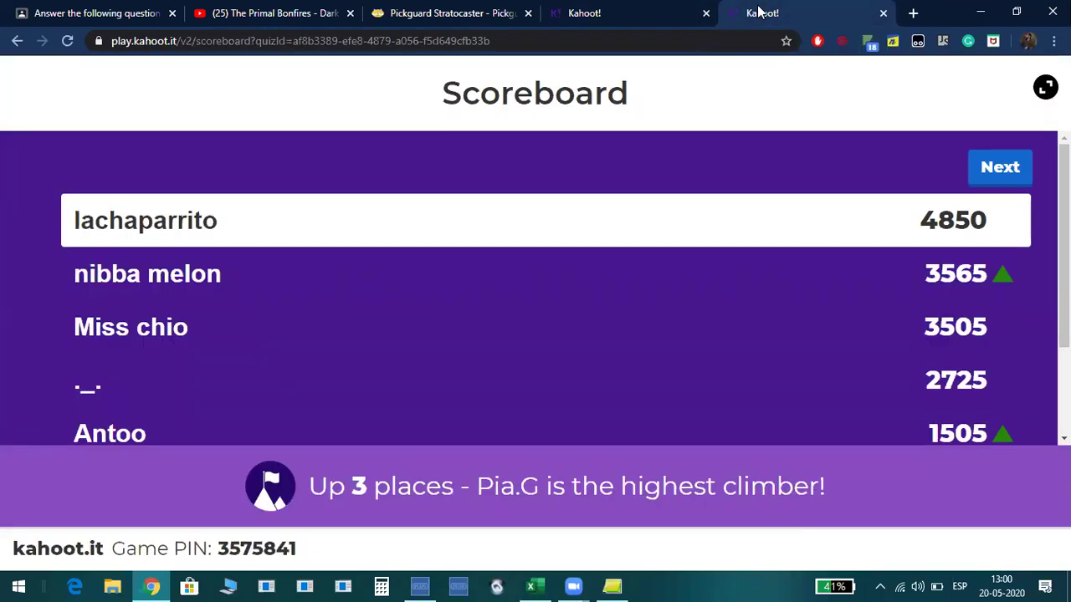
pyautogui.scroll(-3, 558, 411)
pyautogui.scroll(3, 636, 423)
pyautogui.click(627, 13)
pyautogui.click(805, 10)
pyautogui.click(987, 170)
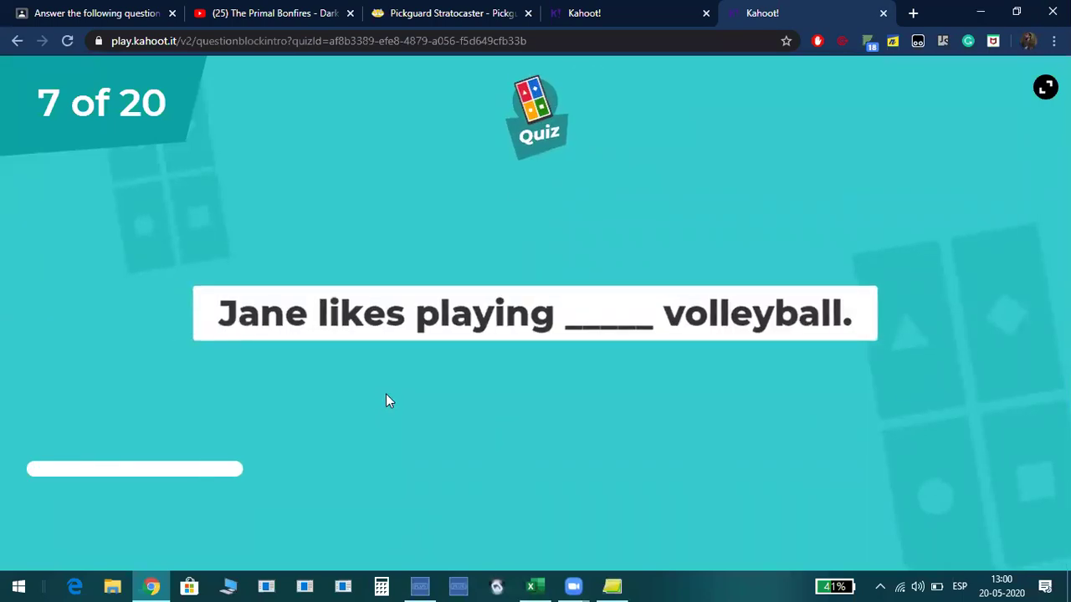
# Close the running game and open the 10-question Articles kahoot from the search results for "articles".
pyautogui.click(882, 13)
pyautogui.click(577, 145)
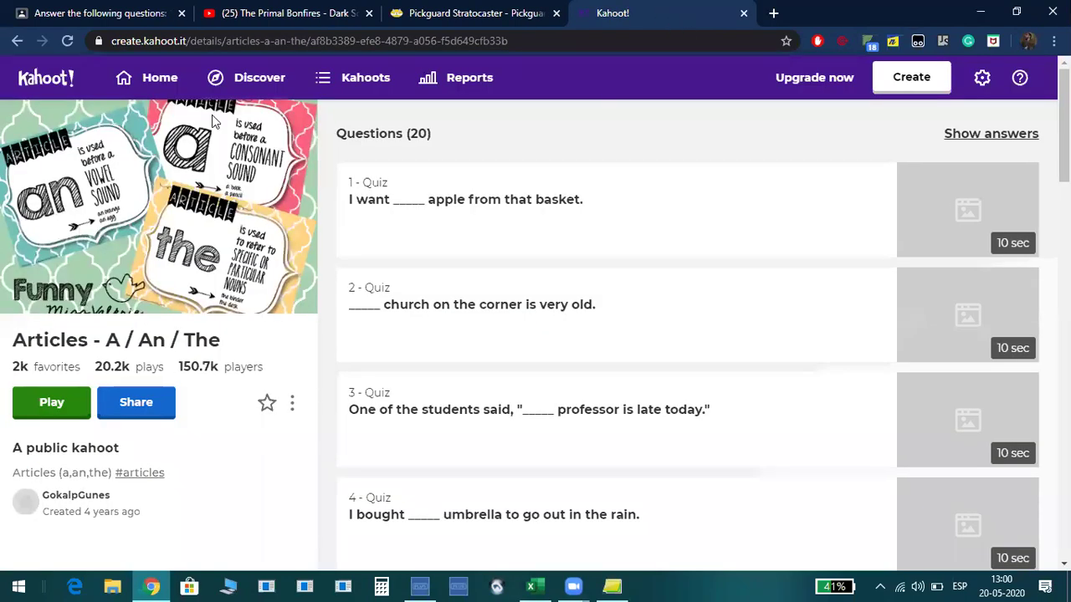
pyautogui.hotkey('alt', 'Left')
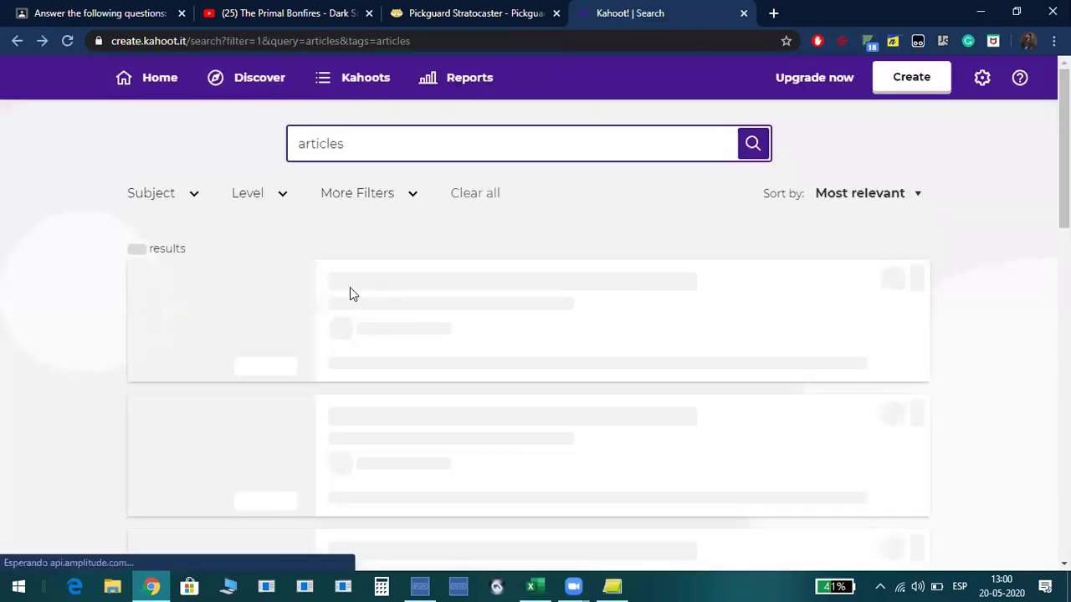
pyautogui.scroll(-2, 399, 167)
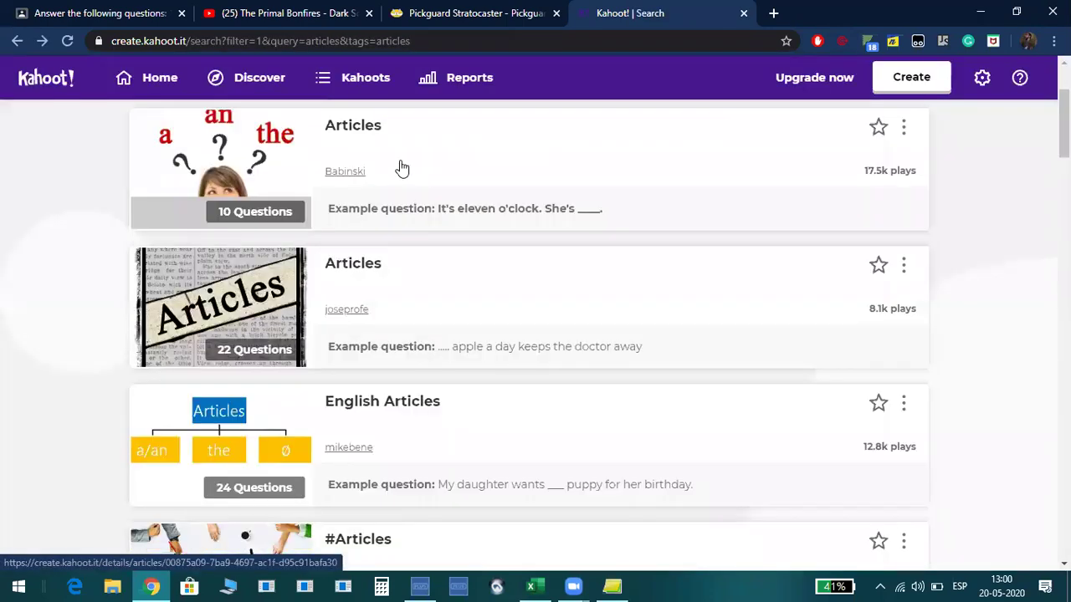
pyautogui.click(365, 132)
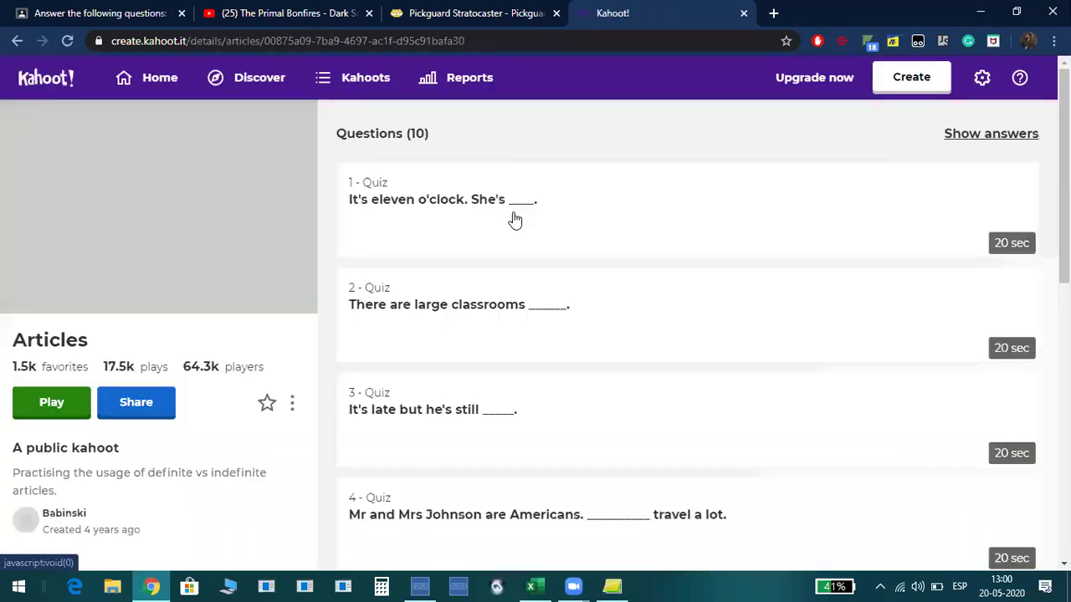
# Launch the Articles kahoot as a live Teach game and bring its game options into view.
pyautogui.click(24, 417)
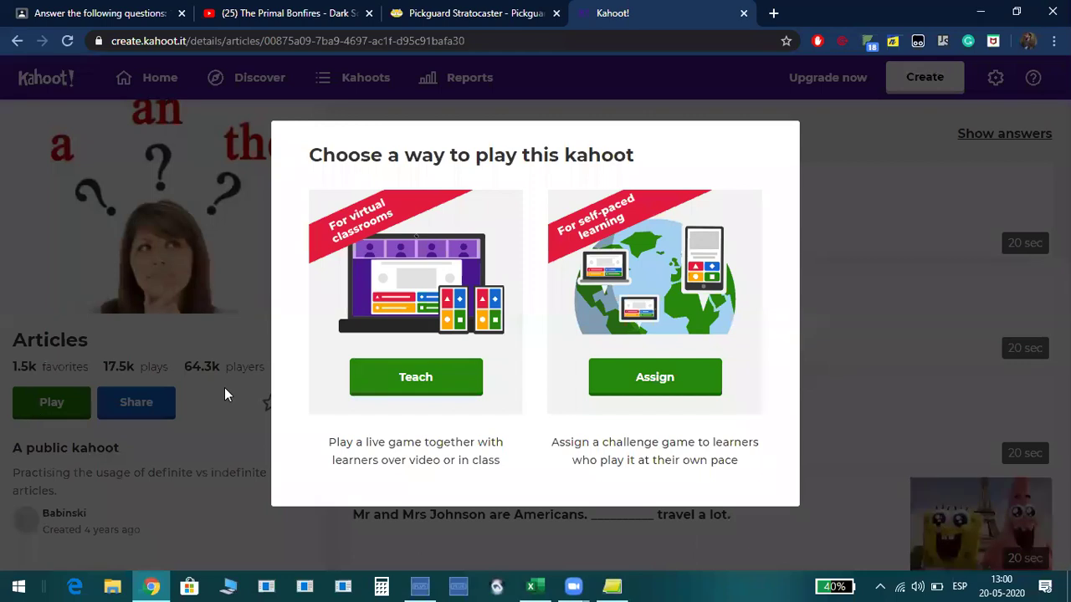
pyautogui.click(473, 387)
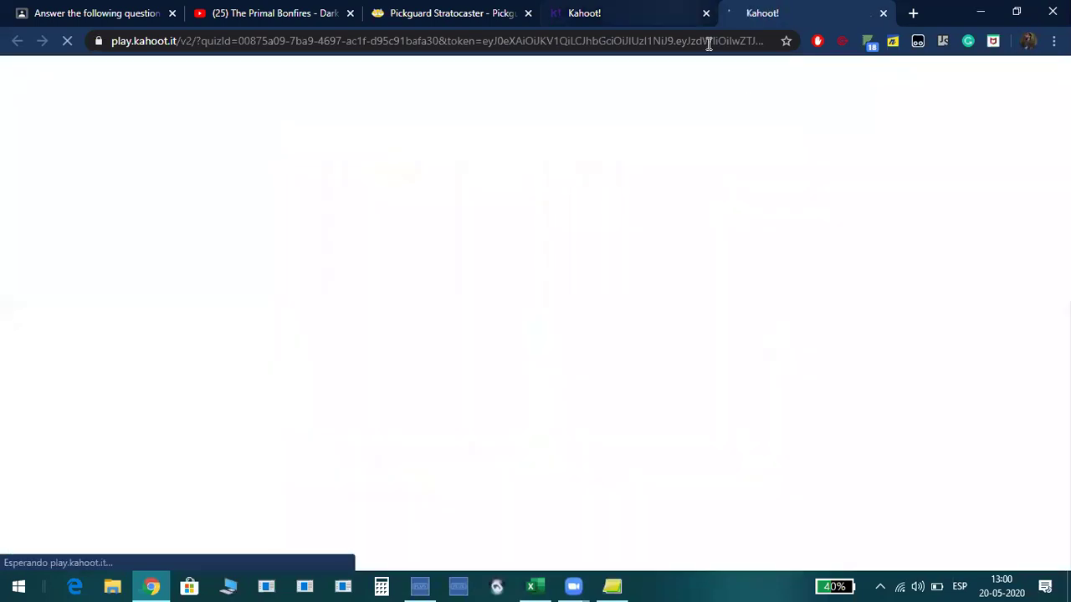
pyautogui.click(681, 13)
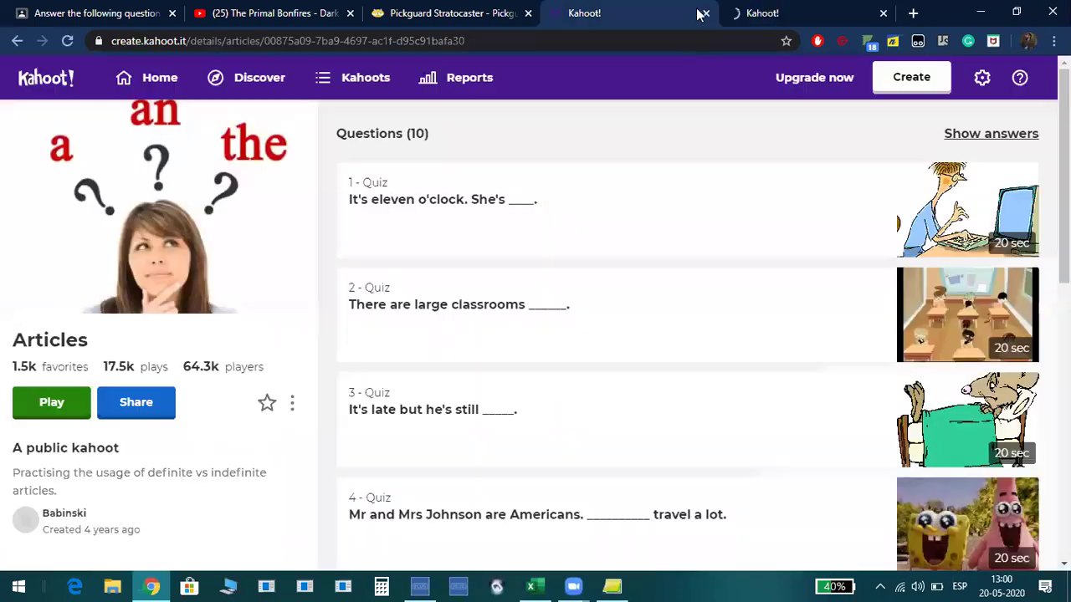
pyautogui.click(789, 15)
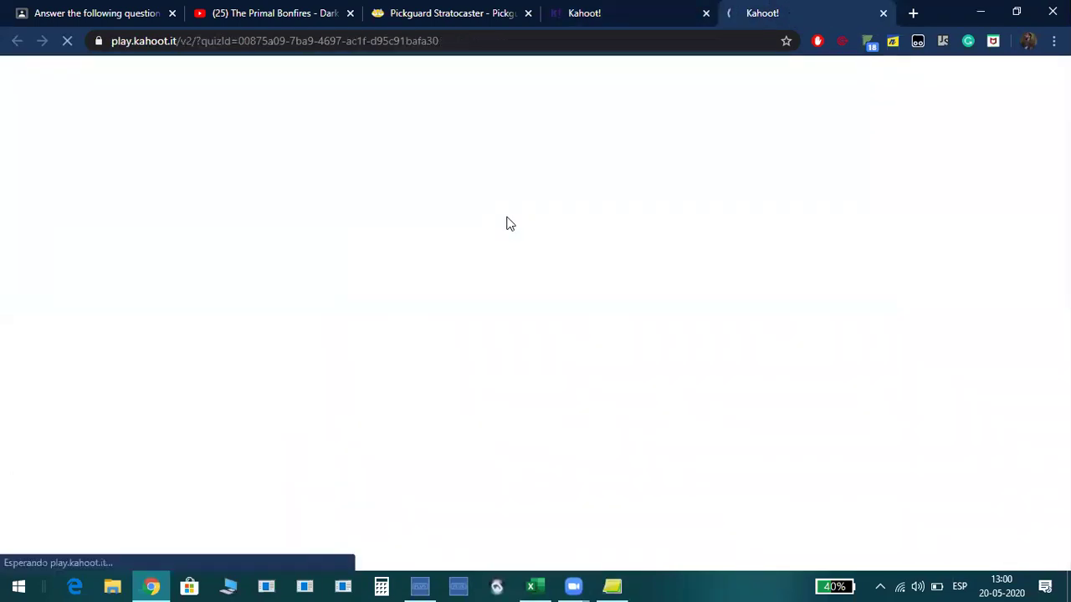
pyautogui.scroll(-2, 502, 352)
pyautogui.scroll(-2, 468, 324)
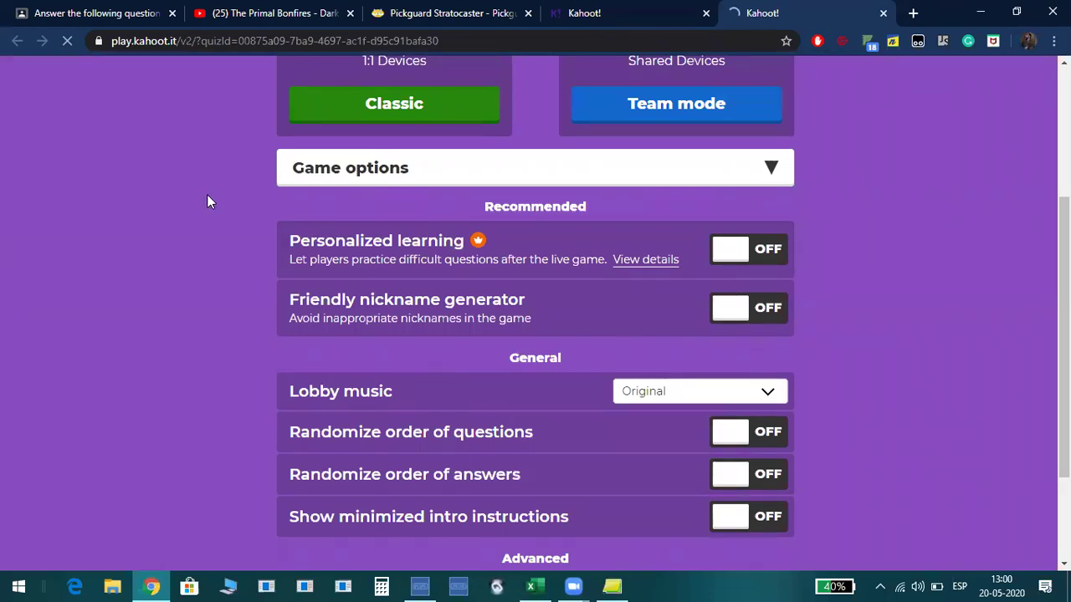
# Look through the live game's options and close the game page without starting it.
pyautogui.scroll(-2, 628, 276)
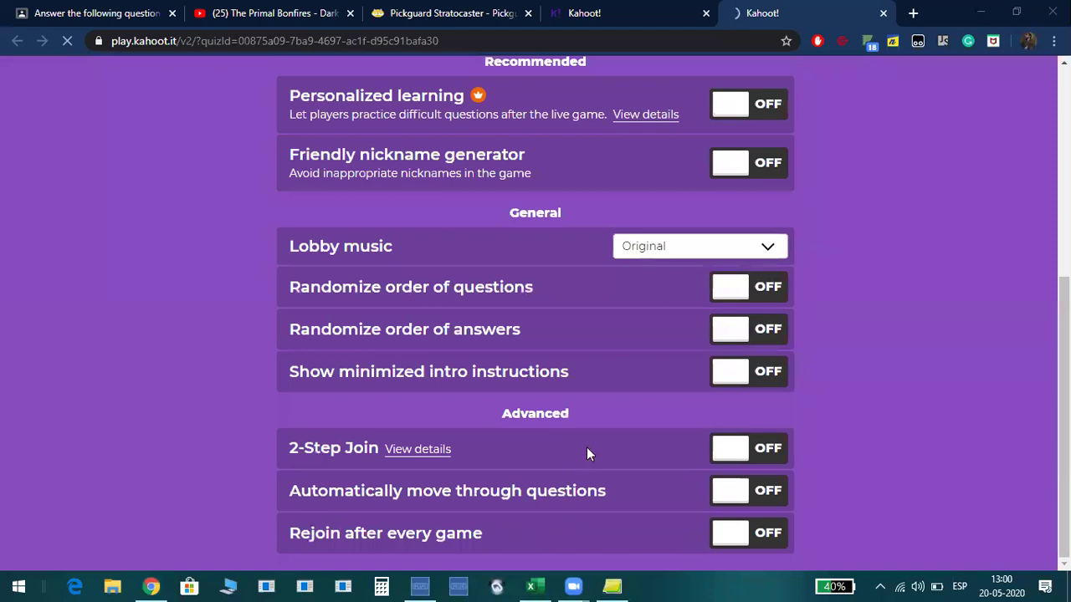
pyautogui.scroll(2, 594, 432)
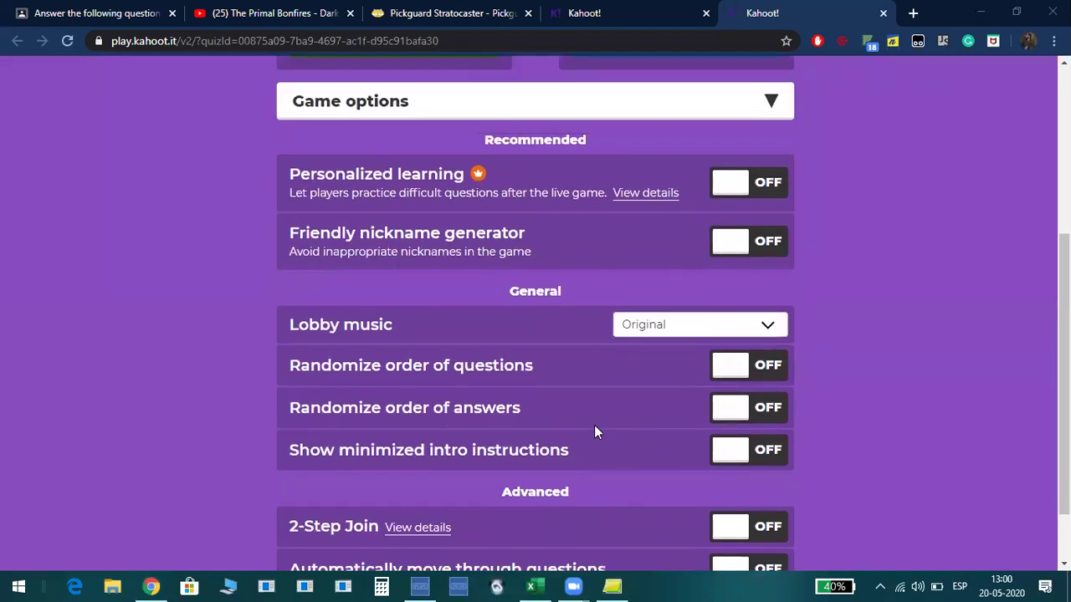
pyautogui.scroll(3, 244, 102)
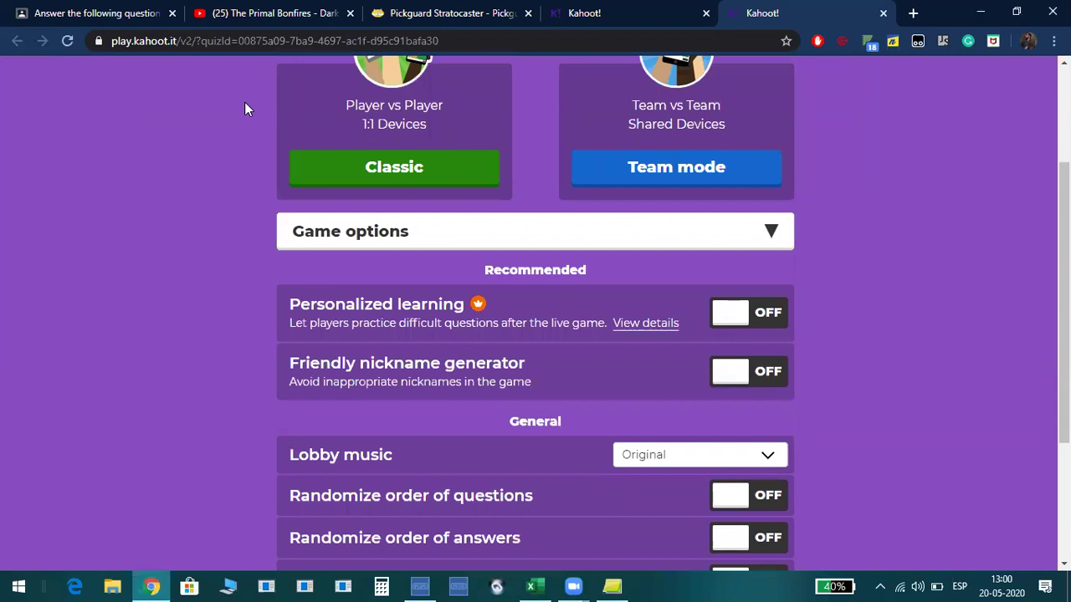
pyautogui.click(883, 13)
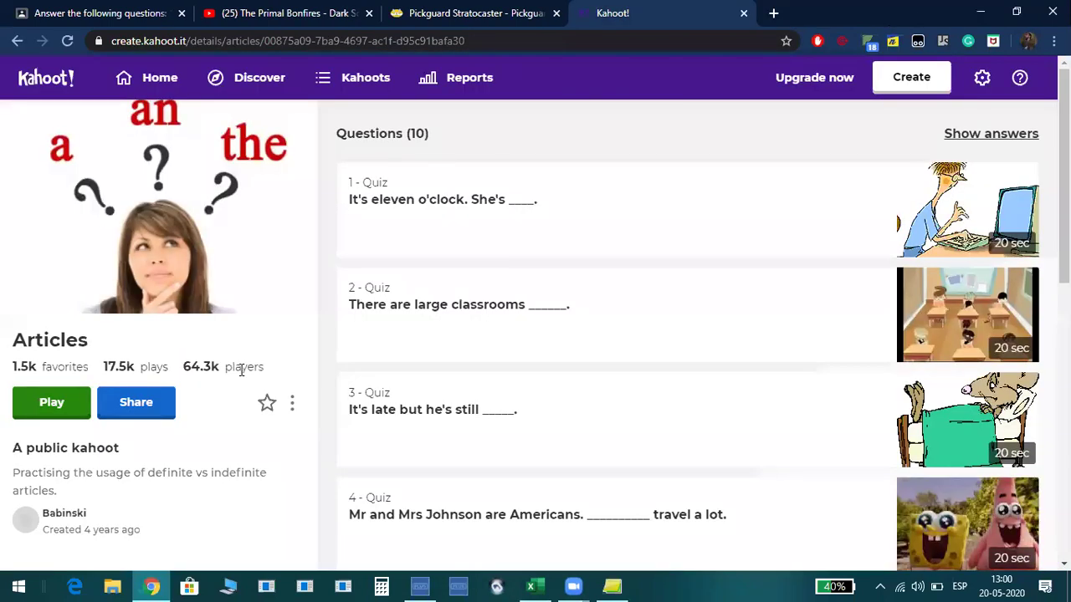
# Assign the Articles kahoot as a self-paced challenge with Wed 20 May as the completion date.
pyautogui.click(54, 406)
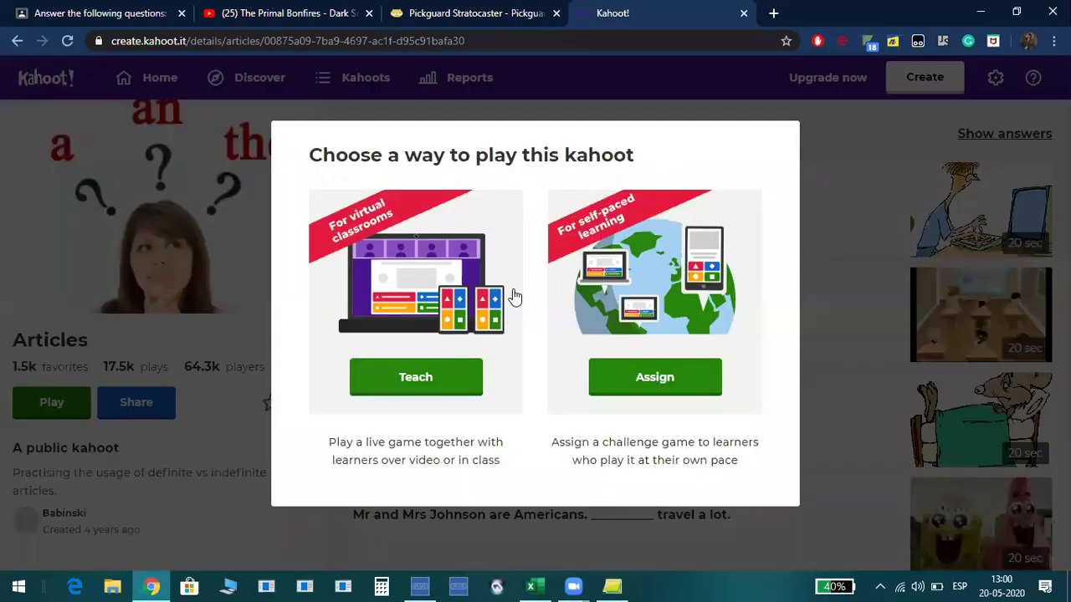
pyautogui.click(666, 382)
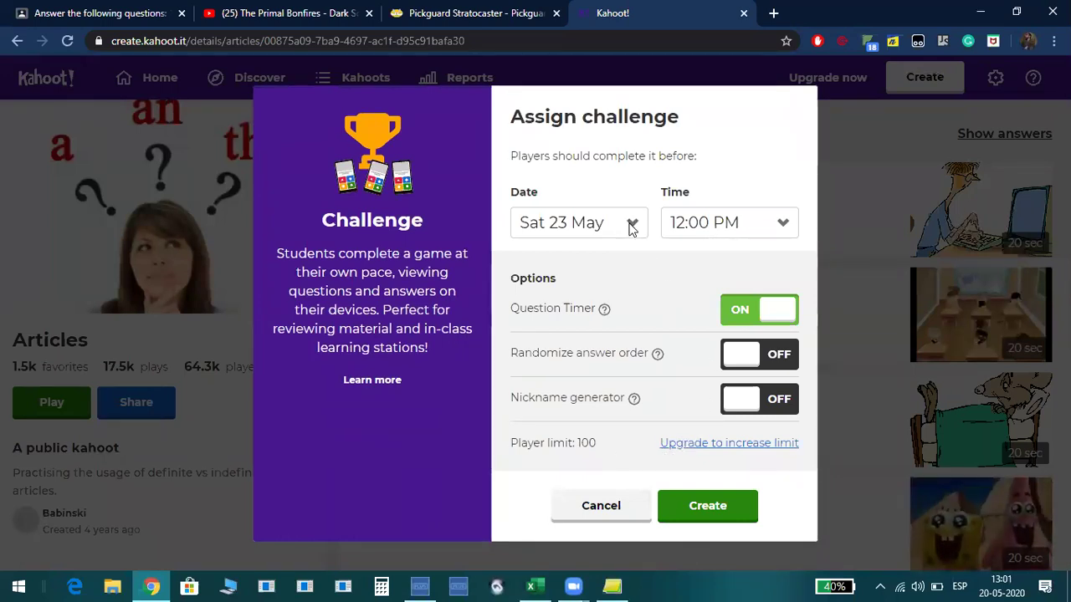
pyautogui.click(634, 228)
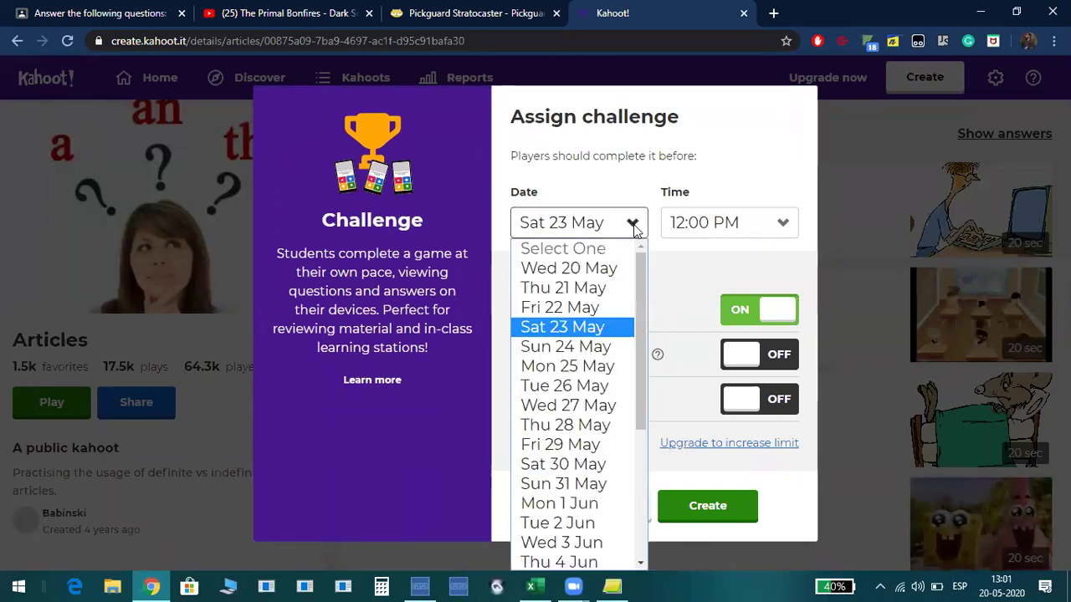
pyautogui.click(607, 271)
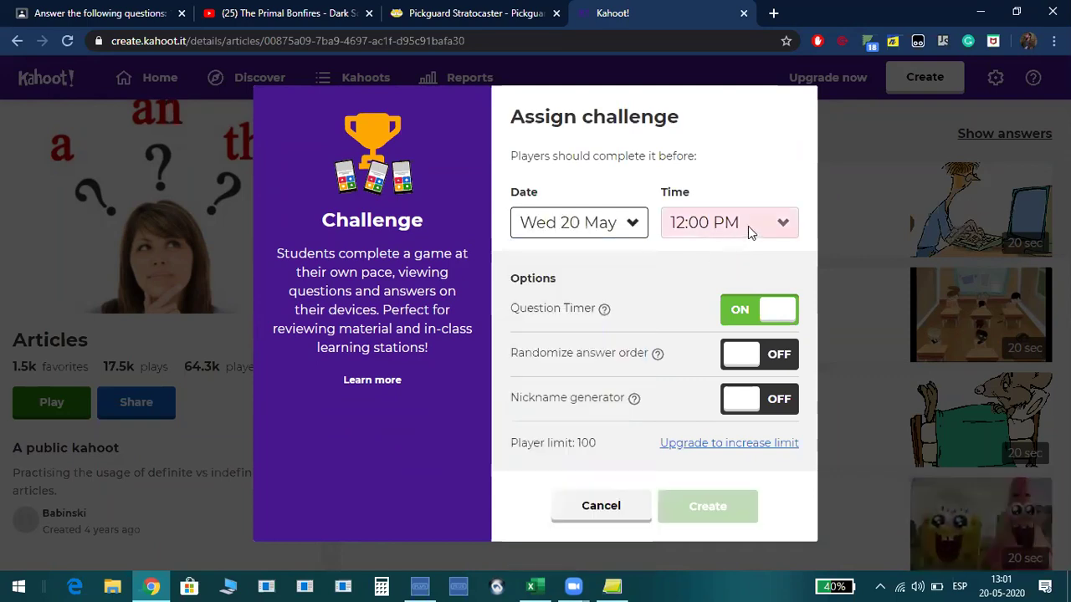
# Try 1:00 AM as the challenge's deadline time and turn off the Question Timer.
pyautogui.click(773, 227)
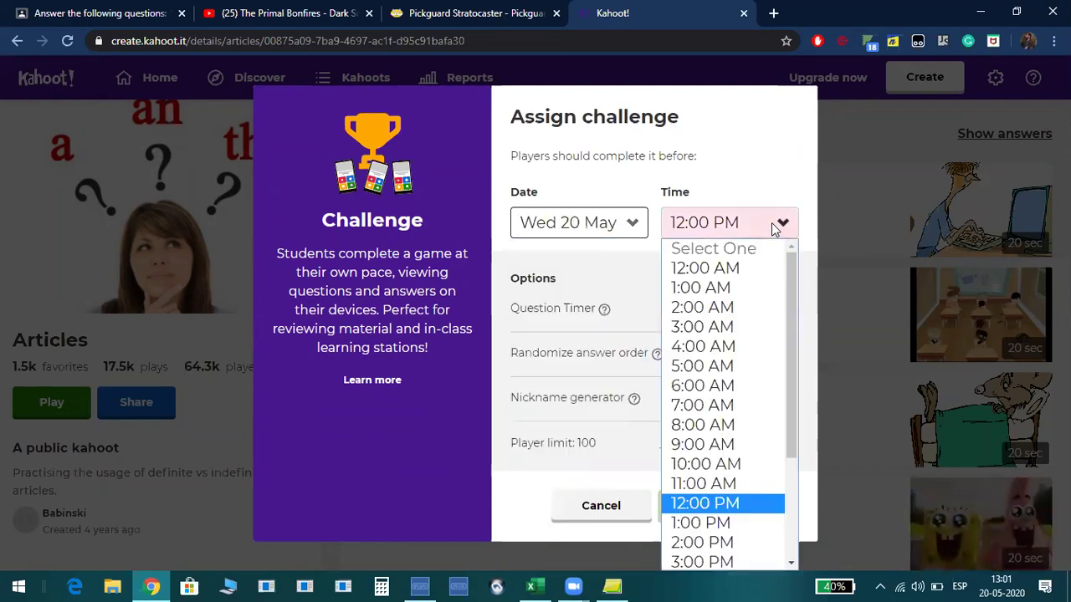
pyautogui.click(728, 288)
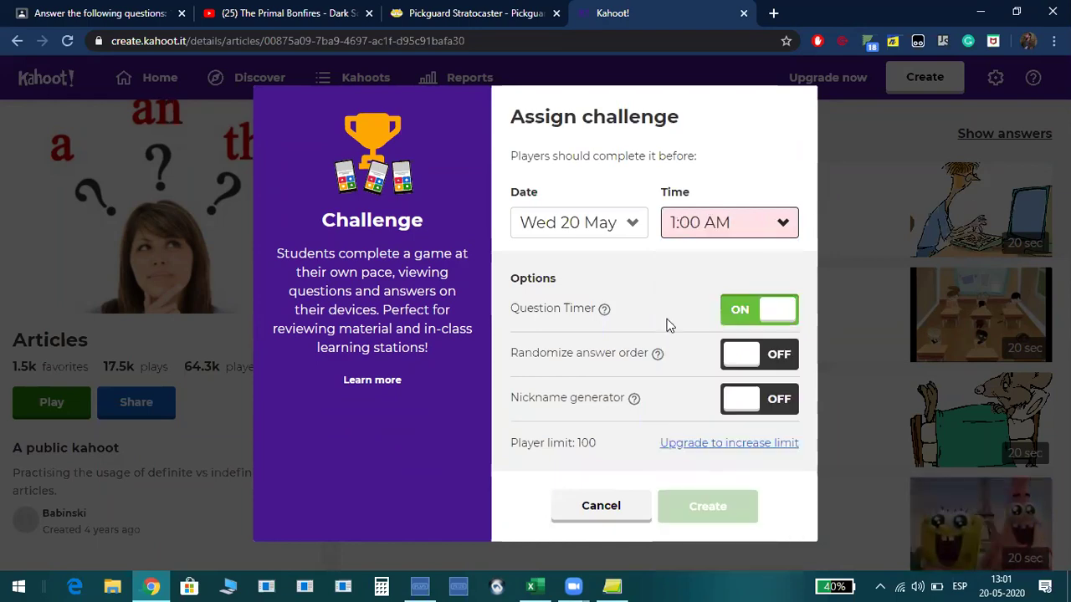
pyautogui.click(762, 313)
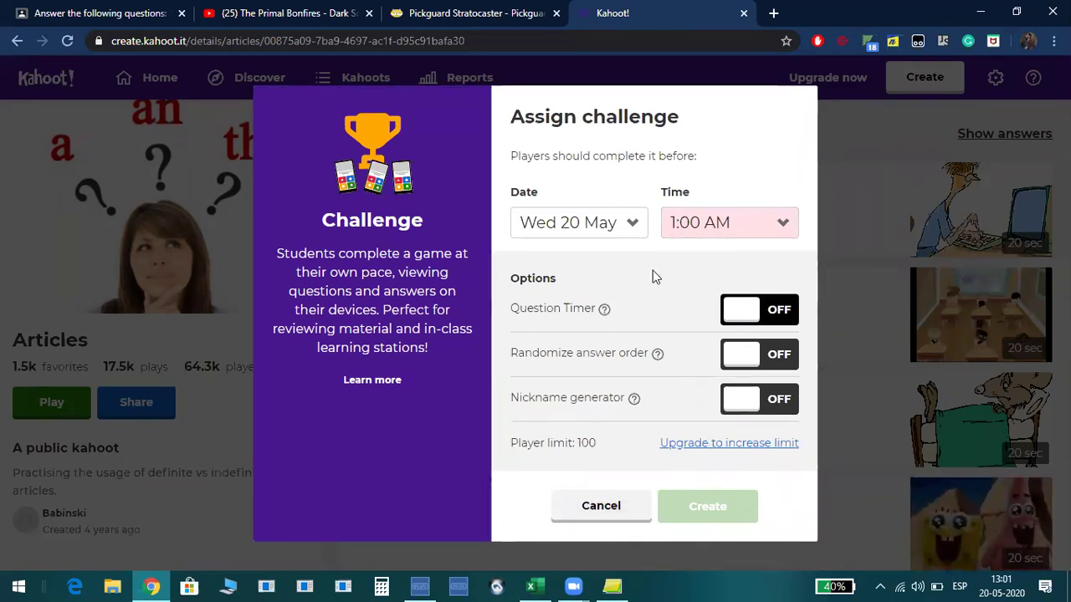
# Set the challenge's deadline time to 2:00 PM after trying 1:00 PM, and create the challenge.
pyautogui.click(724, 228)
pyautogui.scroll(-3, 750, 318)
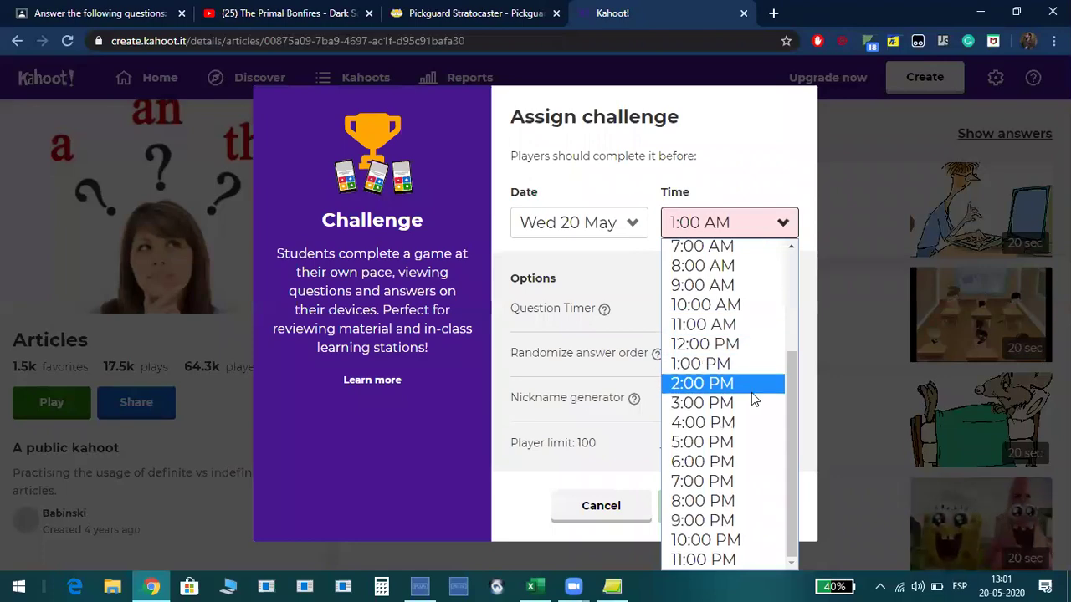
pyautogui.click(757, 368)
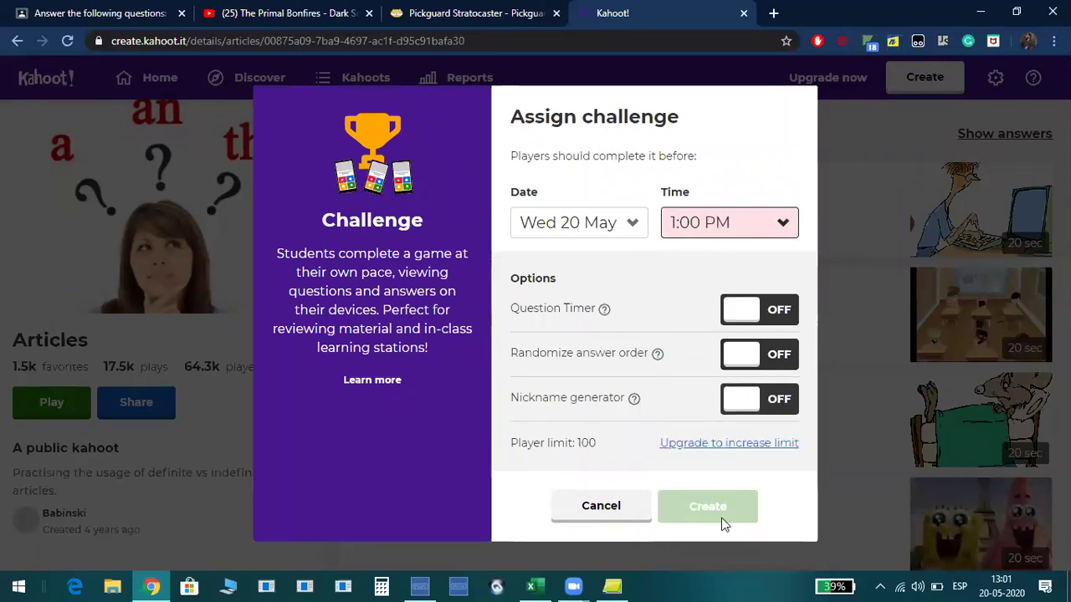
pyautogui.click(738, 224)
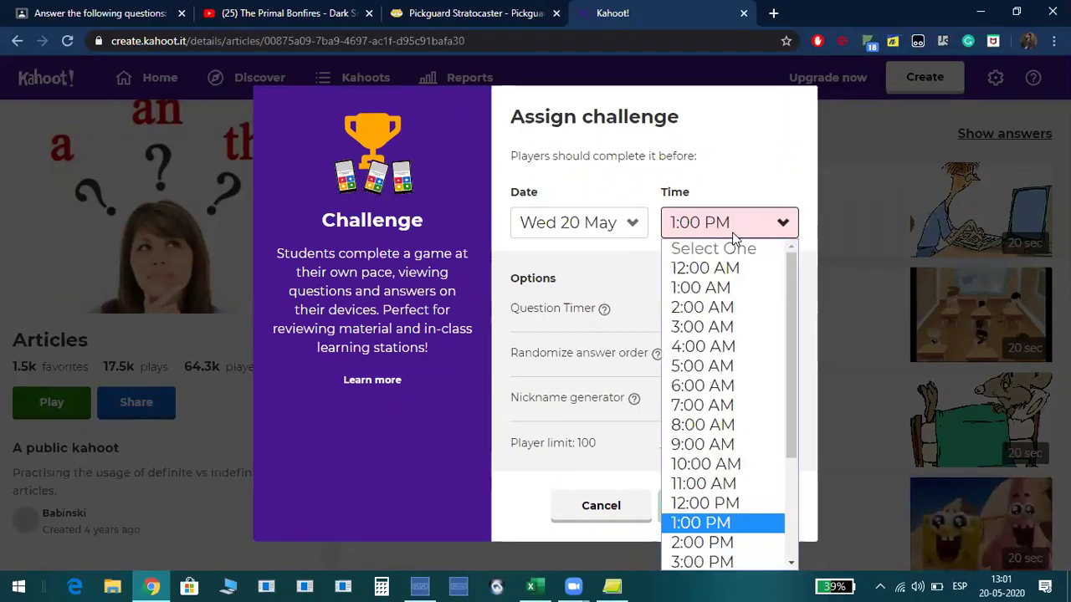
pyautogui.click(711, 542)
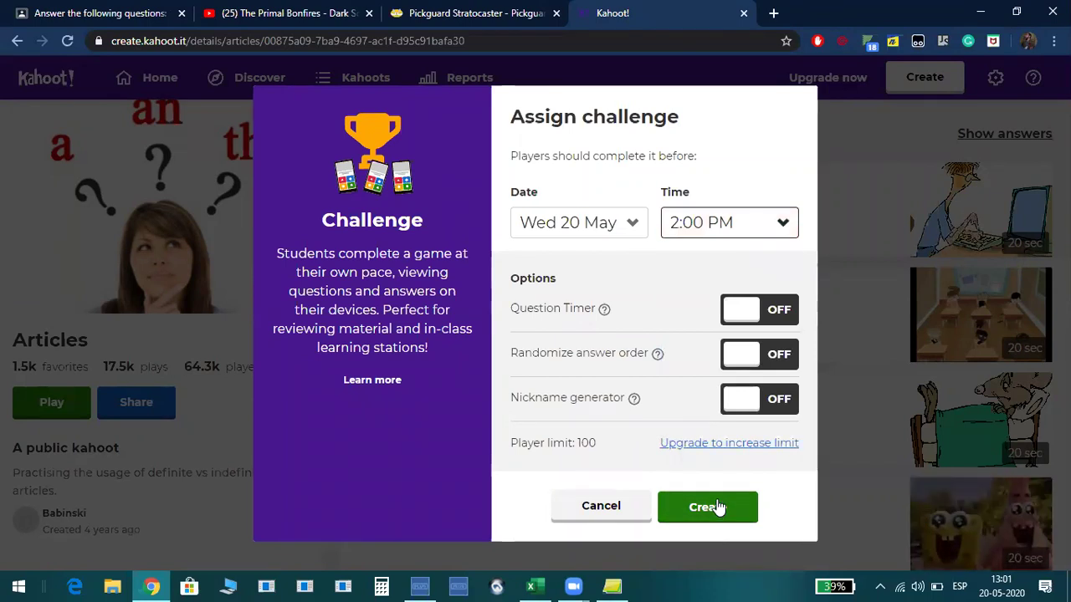
pyautogui.click(717, 507)
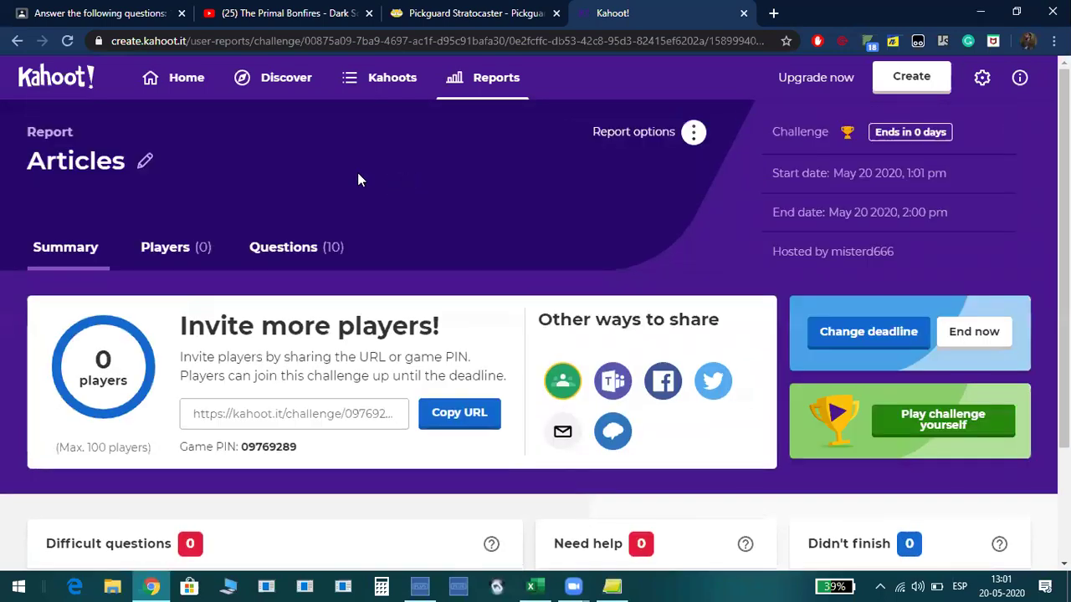
# Highlight the new challenge's game PIN on the report summary so the class can read it.
pyautogui.scroll(-1, 312, 205)
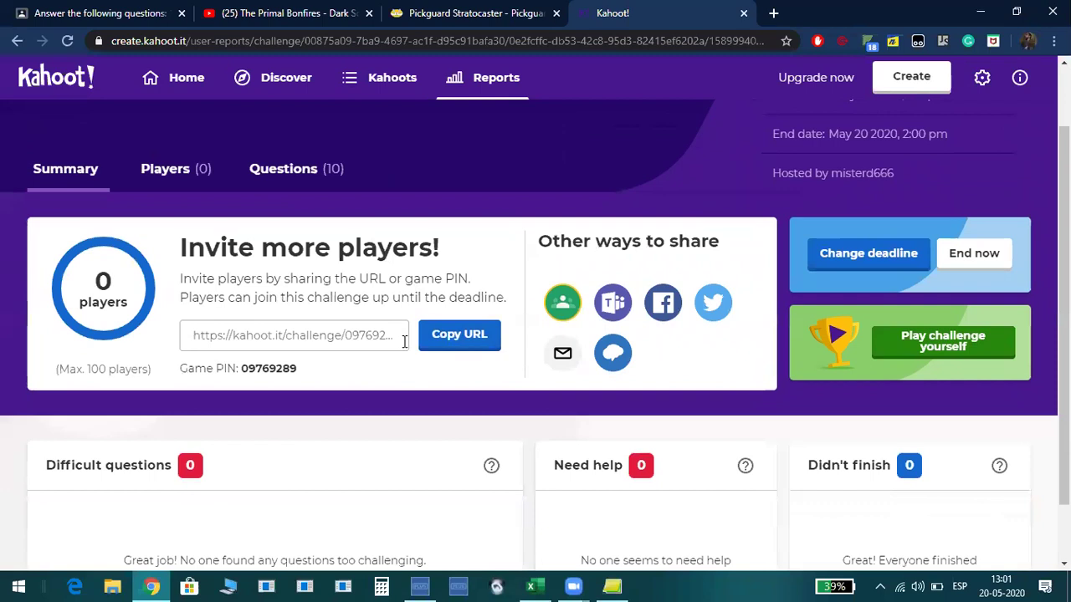
pyautogui.moveTo(298, 368); pyautogui.dragTo(244, 369)
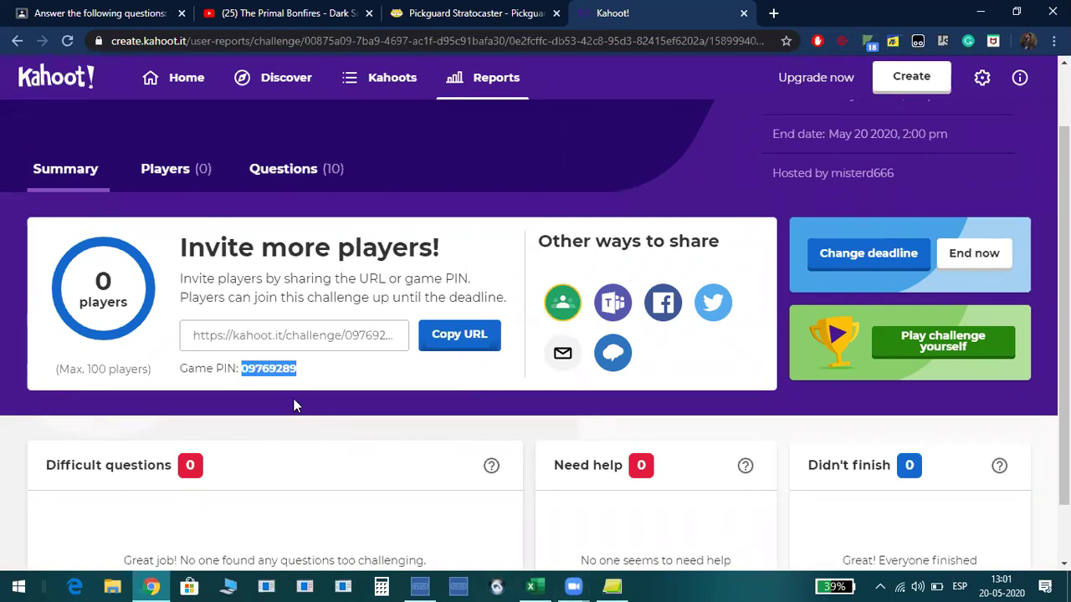
pyautogui.click(275, 372)
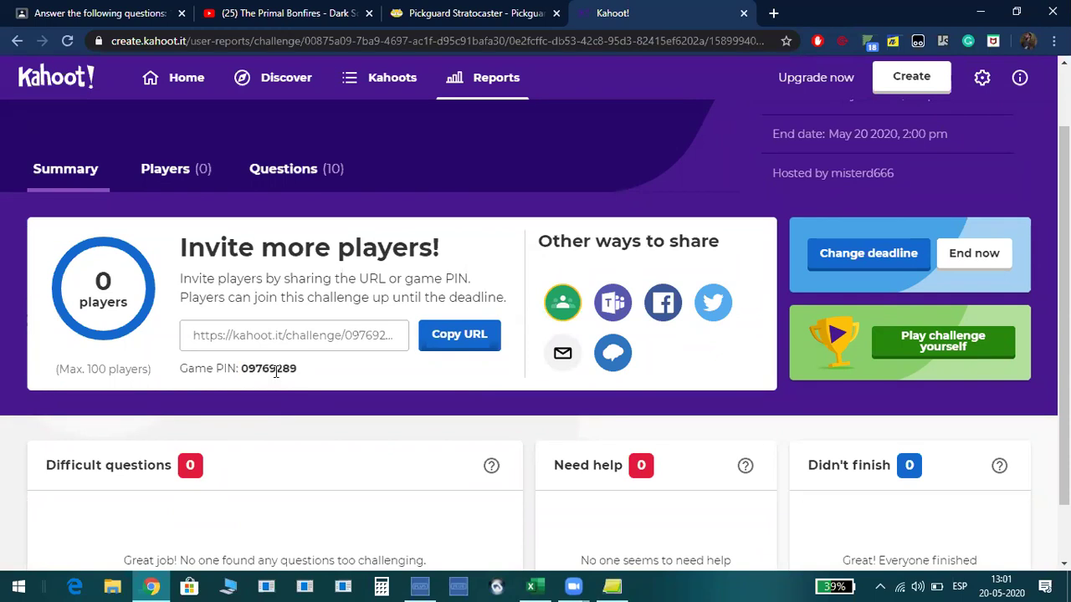
pyautogui.moveTo(268, 369); pyautogui.dragTo(283, 371)
pyautogui.scroll(-1, 276, 368)
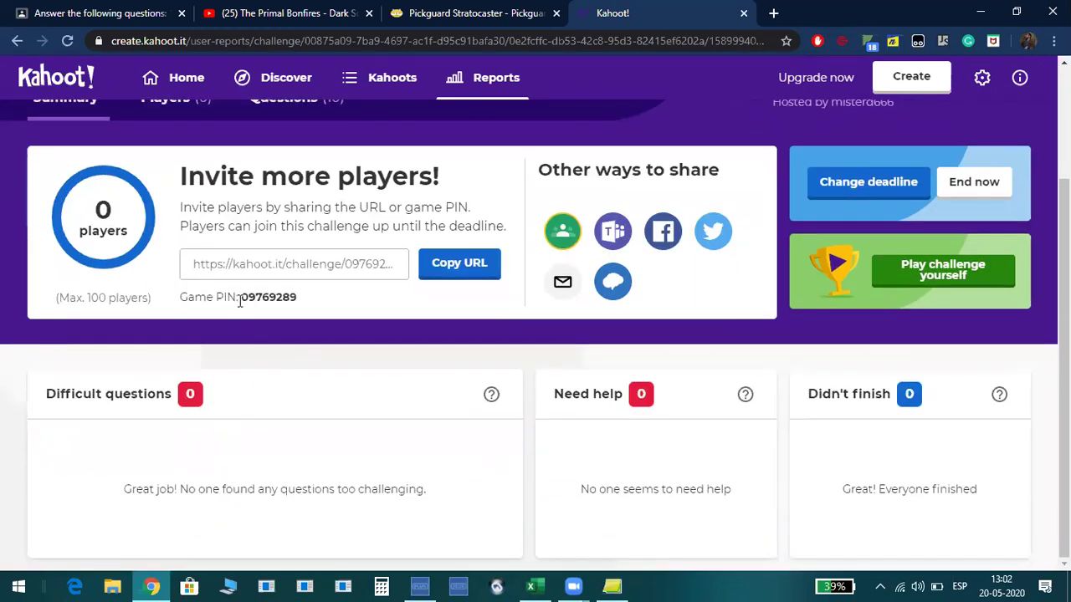
pyautogui.moveTo(240, 299); pyautogui.dragTo(288, 298)
pyautogui.click(276, 296)
pyautogui.click(287, 297)
pyautogui.click(350, 299)
# Check the list of players in the challenge report and return to the summary.
pyautogui.scroll(2, 446, 341)
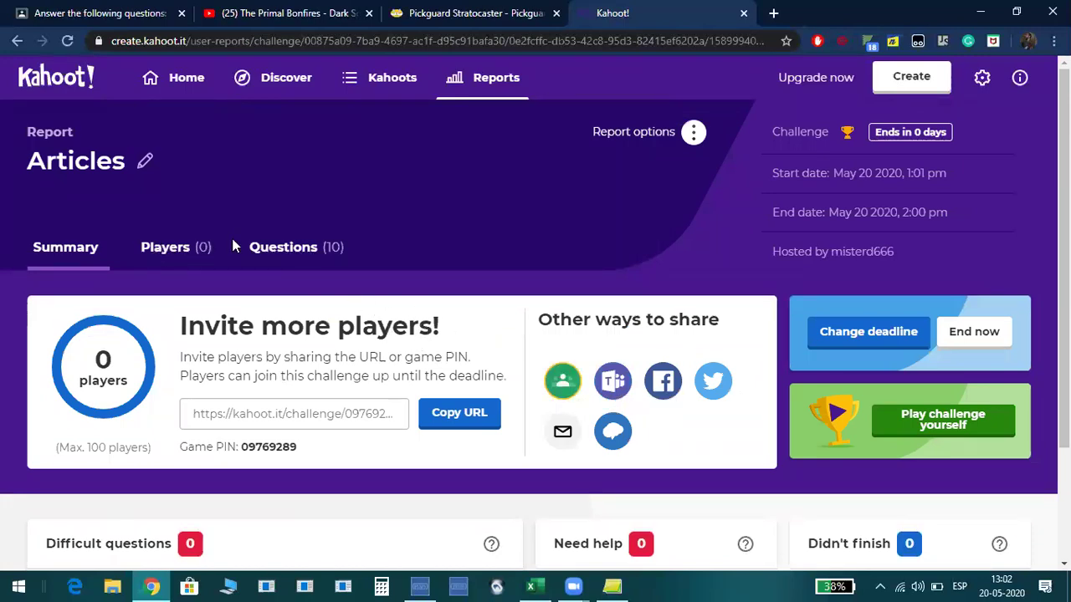
pyautogui.scroll(-1, 234, 251)
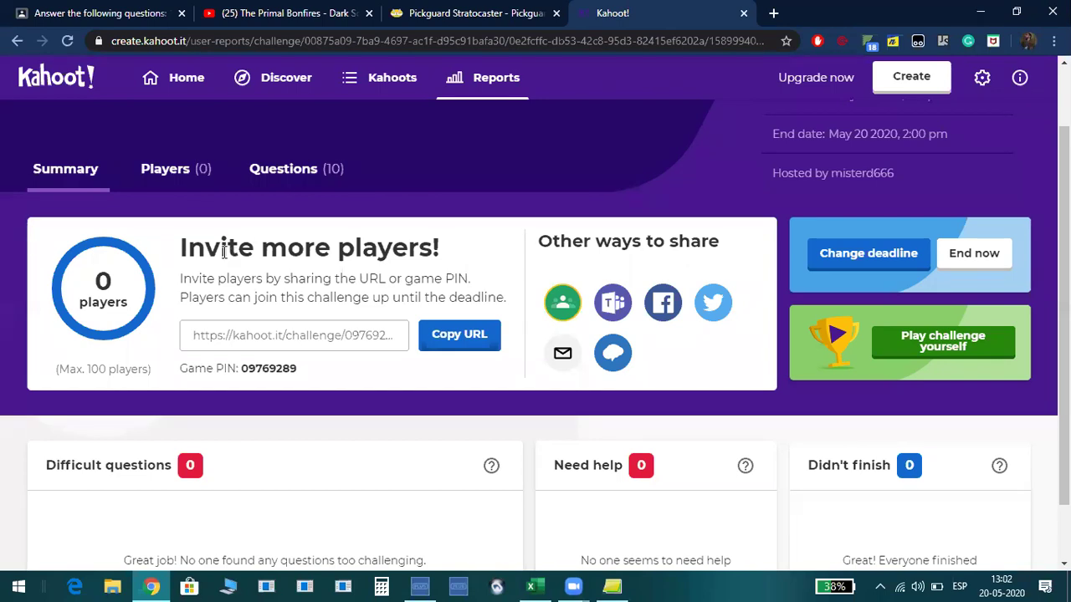
pyautogui.click(209, 173)
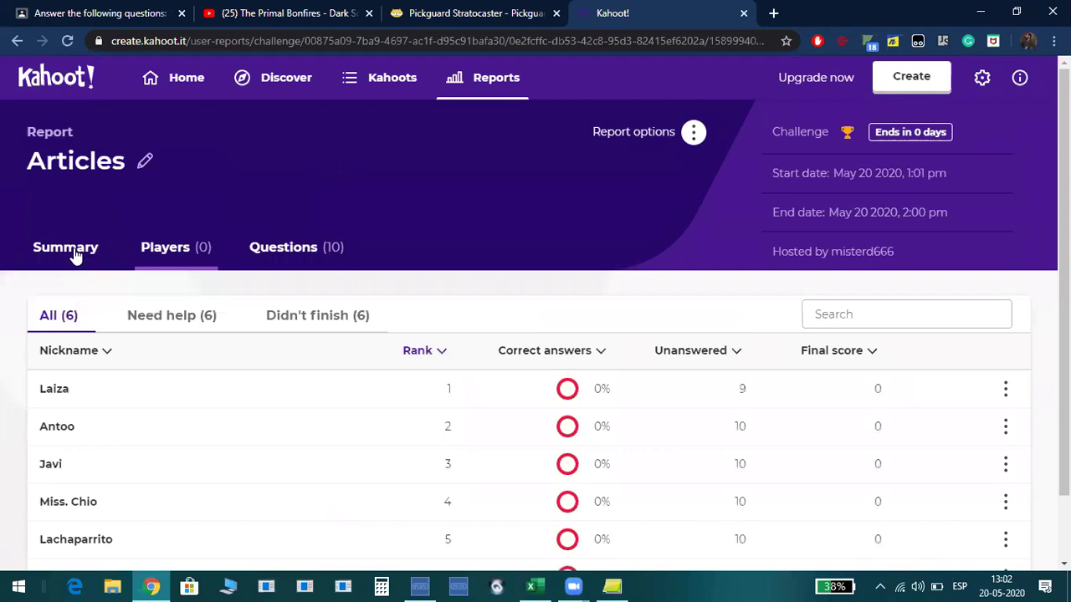
pyautogui.scroll(-1, 96, 350)
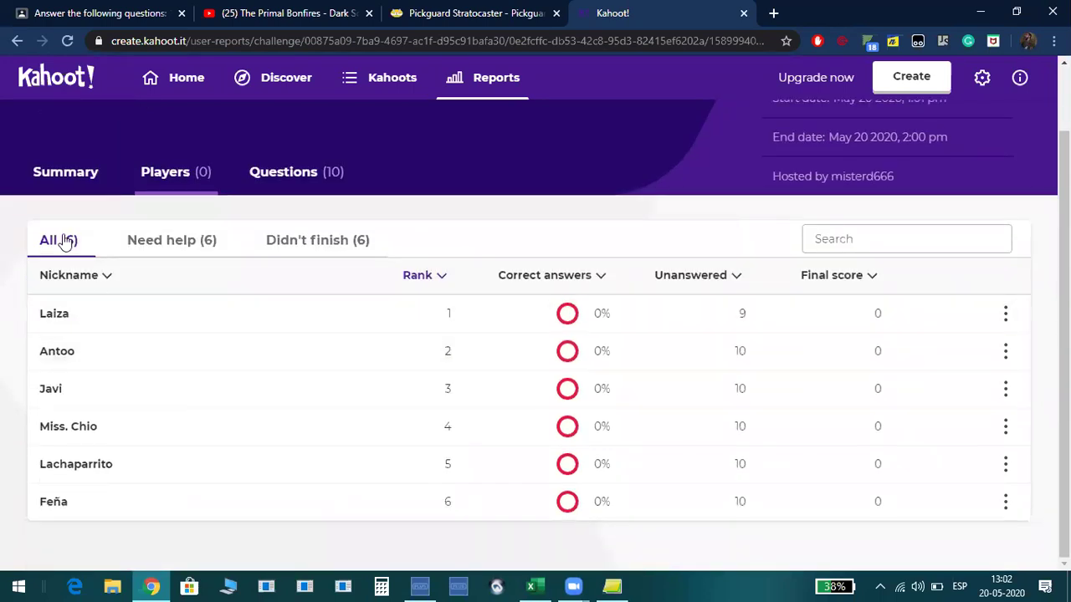
pyautogui.click(54, 177)
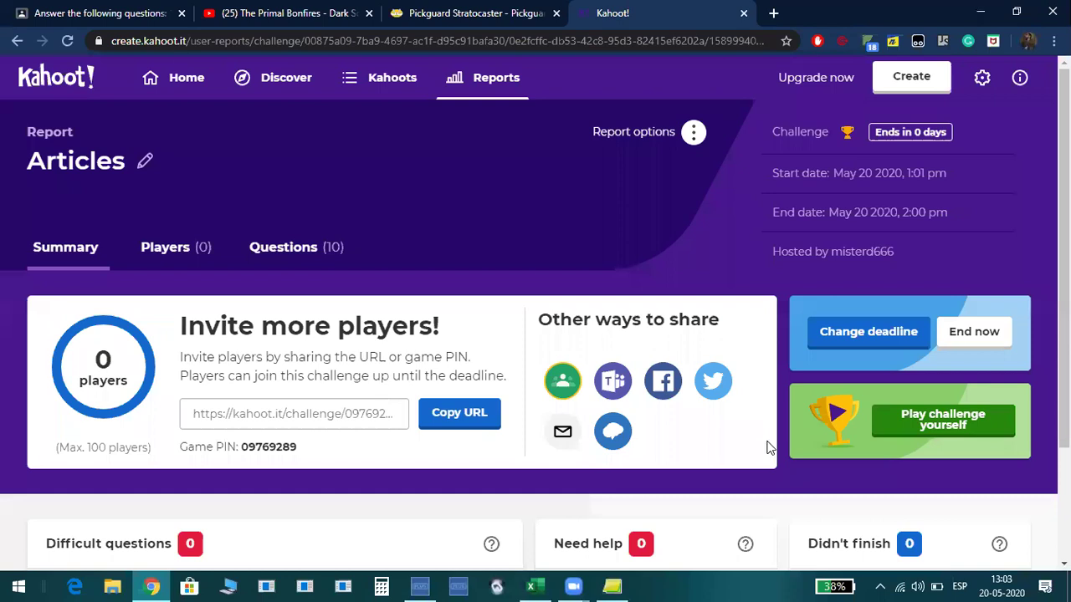
# Check the Zoom meeting, return to the challenge report, and highlight the game PIN in full and in part.
pyautogui.click(573, 586)
pyautogui.click(484, 512)
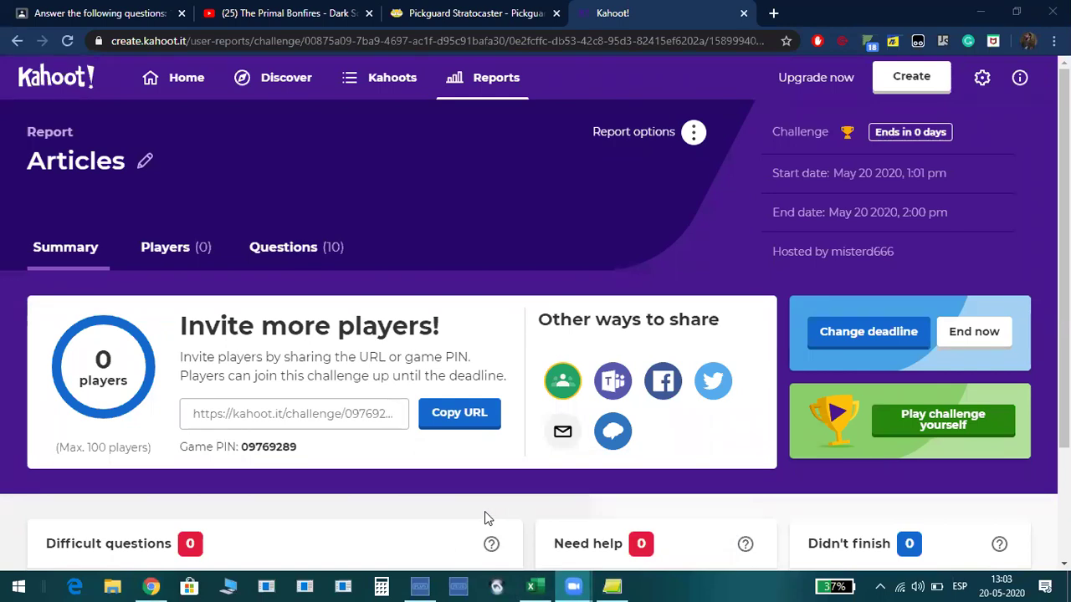
pyautogui.click(224, 448)
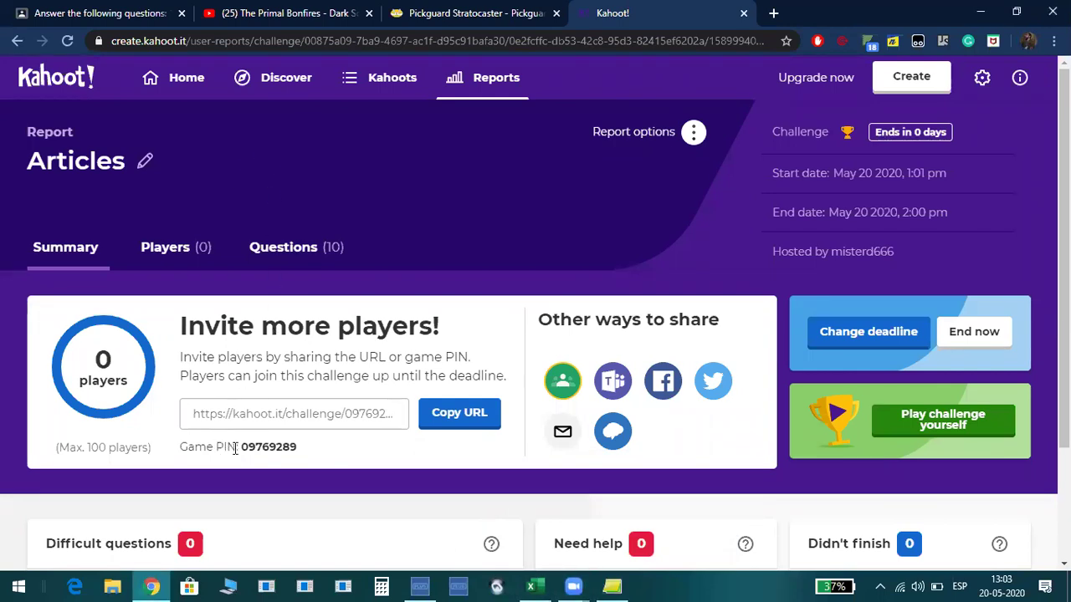
pyautogui.moveTo(241, 447); pyautogui.dragTo(301, 444)
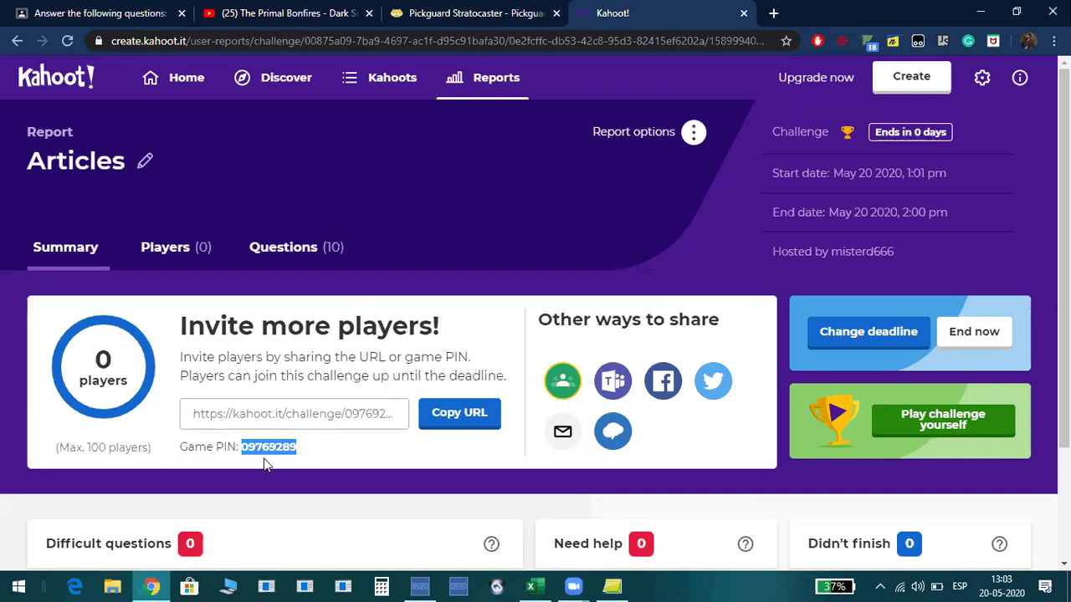
pyautogui.moveTo(254, 448); pyautogui.dragTo(267, 447)
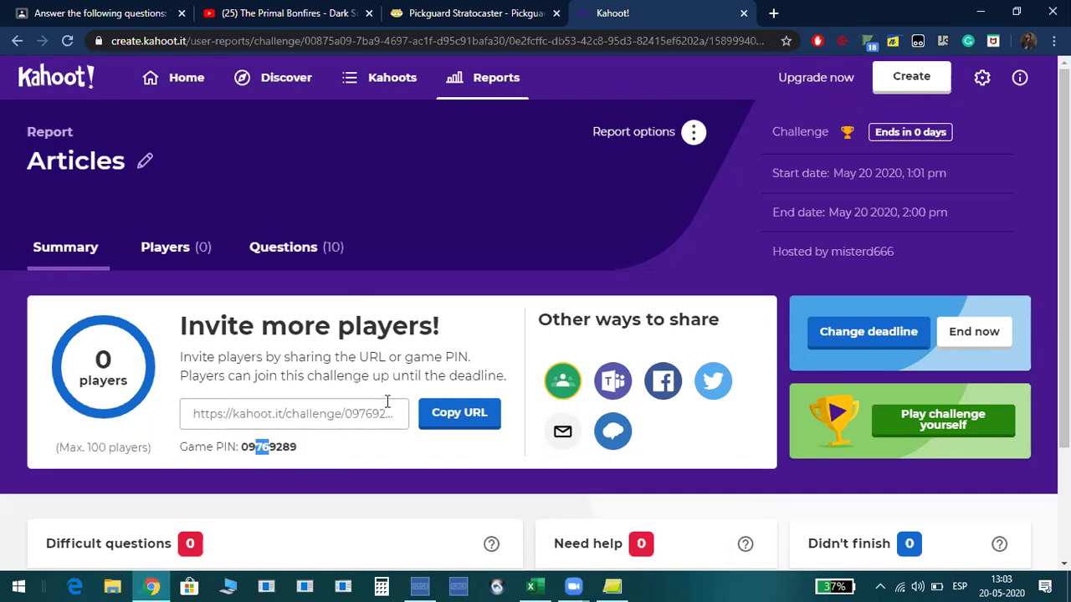
pyautogui.click(339, 424)
pyautogui.moveTo(267, 447); pyautogui.dragTo(315, 450)
pyautogui.click(324, 453)
pyautogui.click(350, 445)
pyautogui.scroll(-1, 710, 427)
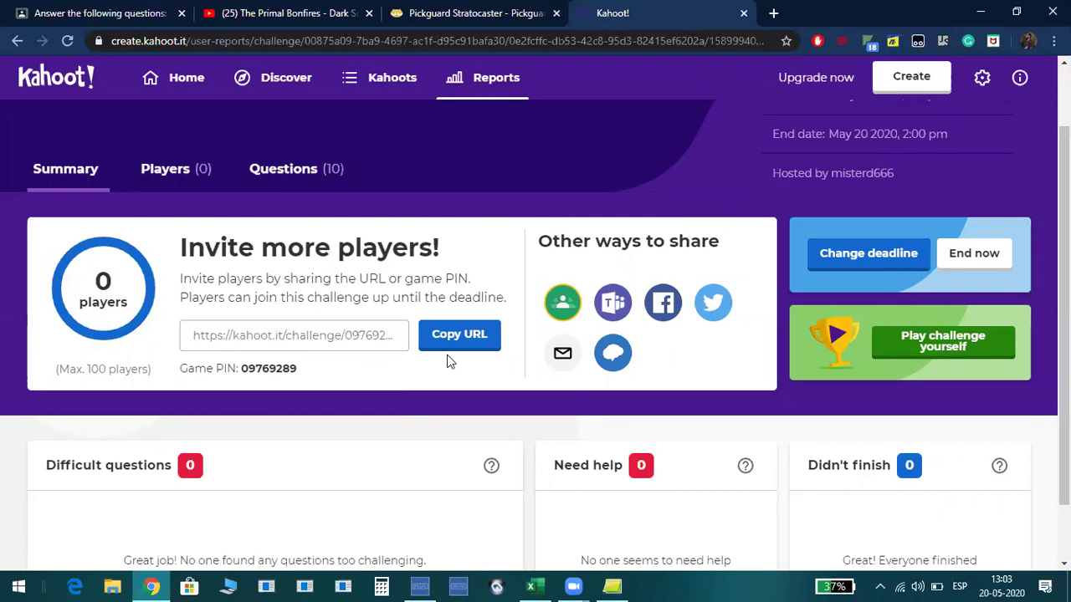
pyautogui.scroll(-1, 365, 385)
pyautogui.scroll(1, 365, 385)
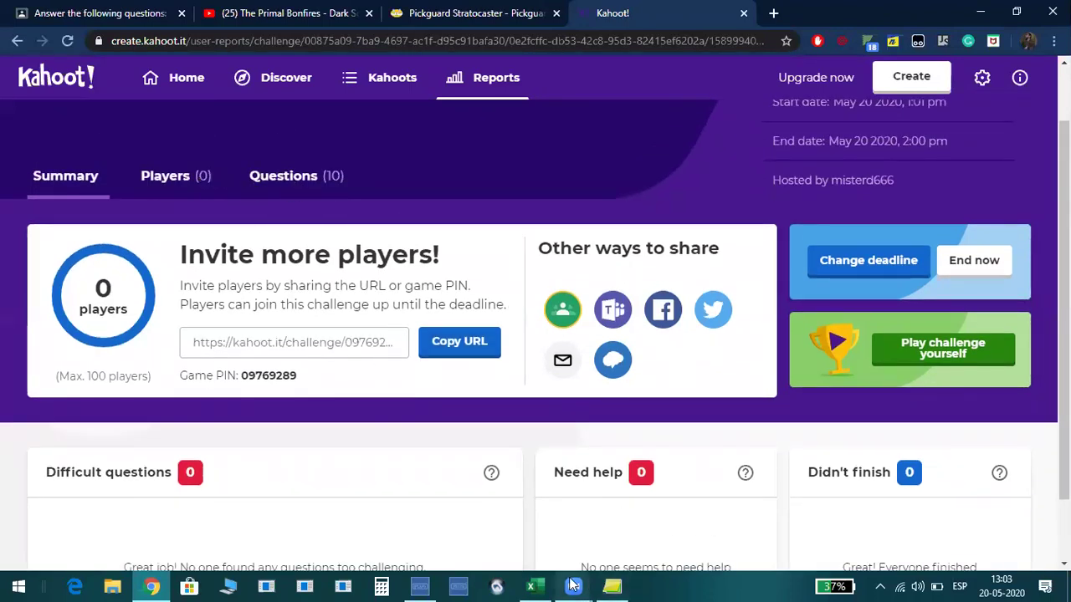
# Highlight the whole game PIN again, its first two digits, and the full PIN once more for the students.
pyautogui.moveTo(574, 585)
pyautogui.moveTo(608, 526)
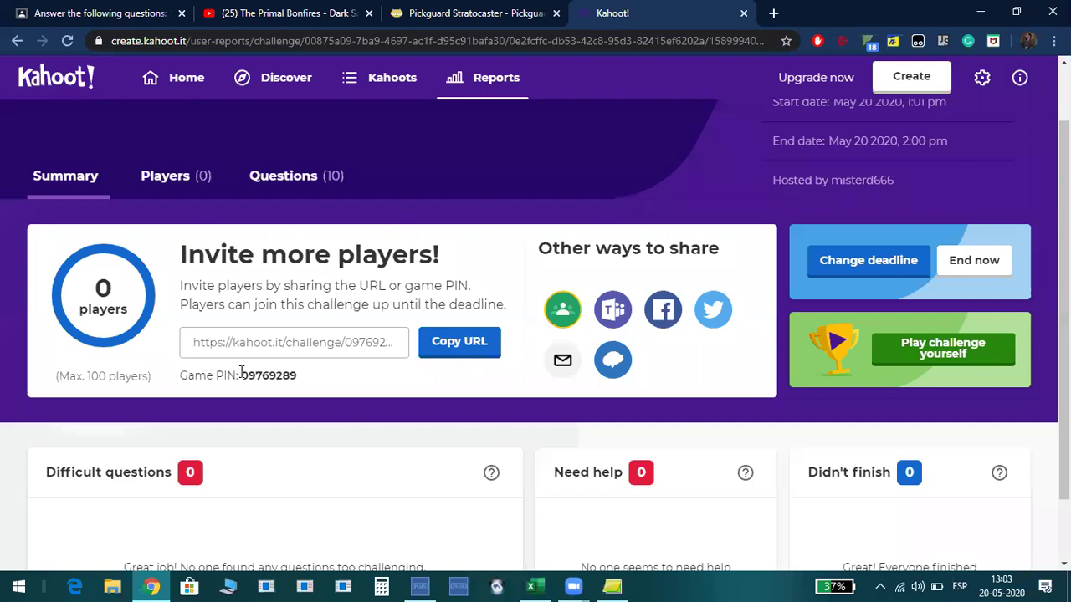
pyautogui.moveTo(243, 375); pyautogui.dragTo(300, 373)
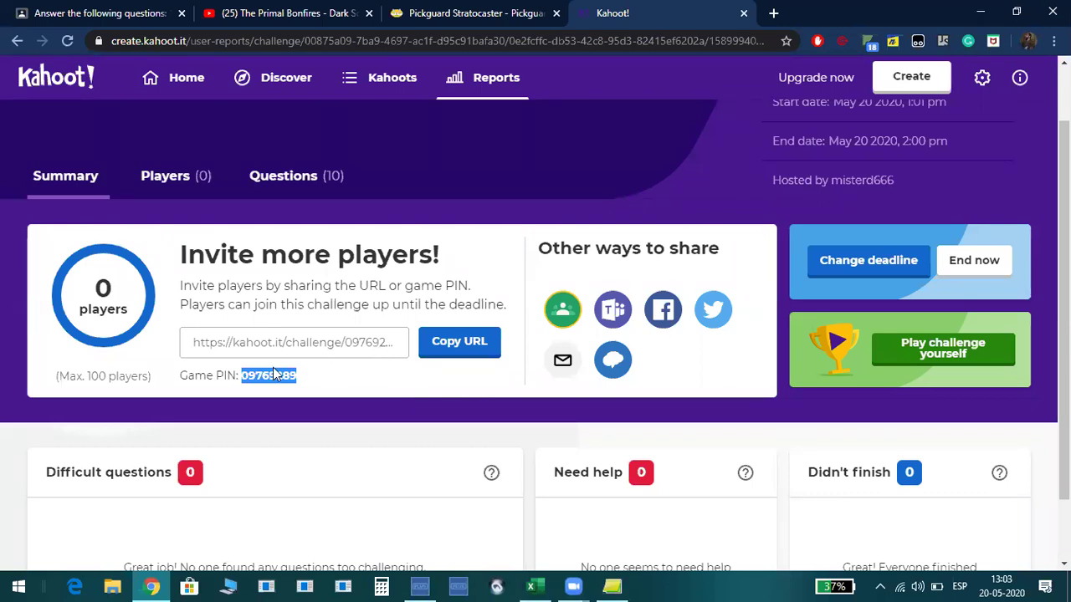
pyautogui.click(244, 375)
pyautogui.moveTo(243, 374); pyautogui.dragTo(255, 376)
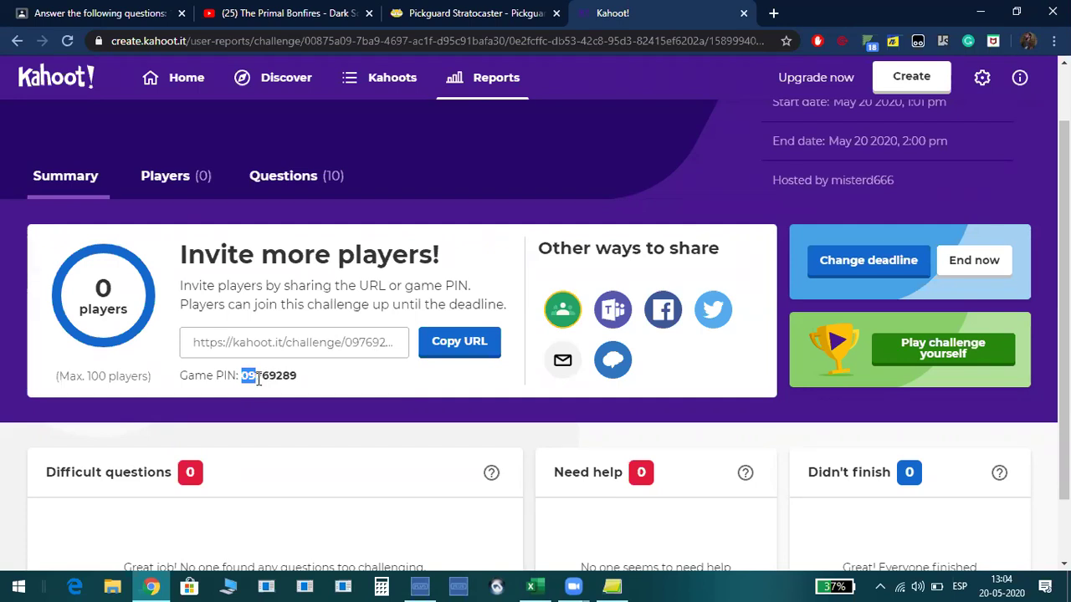
pyautogui.moveTo(240, 377); pyautogui.dragTo(351, 379)
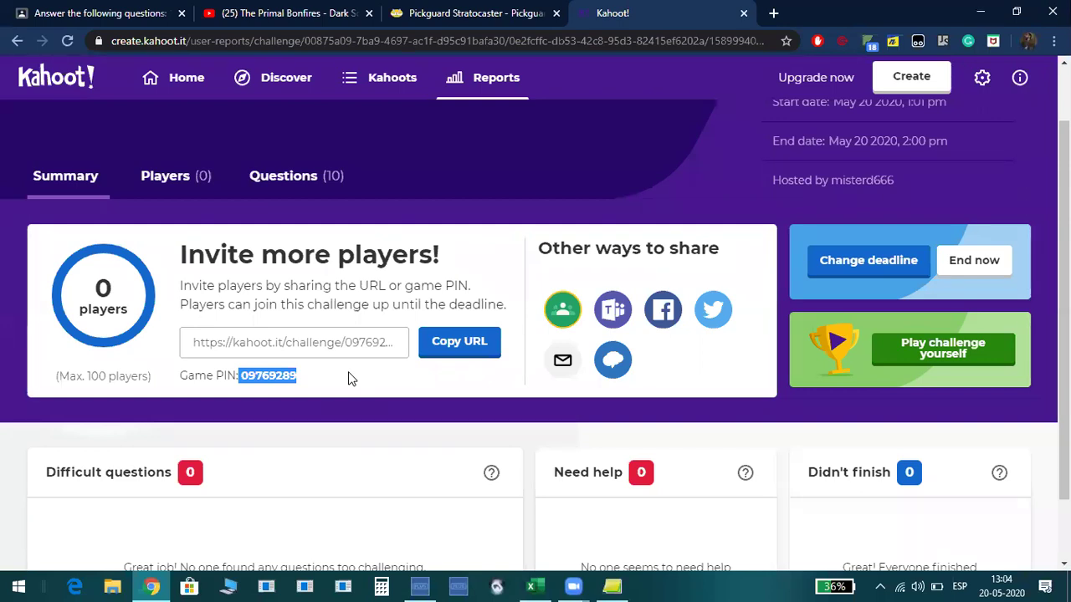
# Open the challenge report's player list and review the players' ranks, correct answers, unanswered questions and final scores.
pyautogui.click(215, 171)
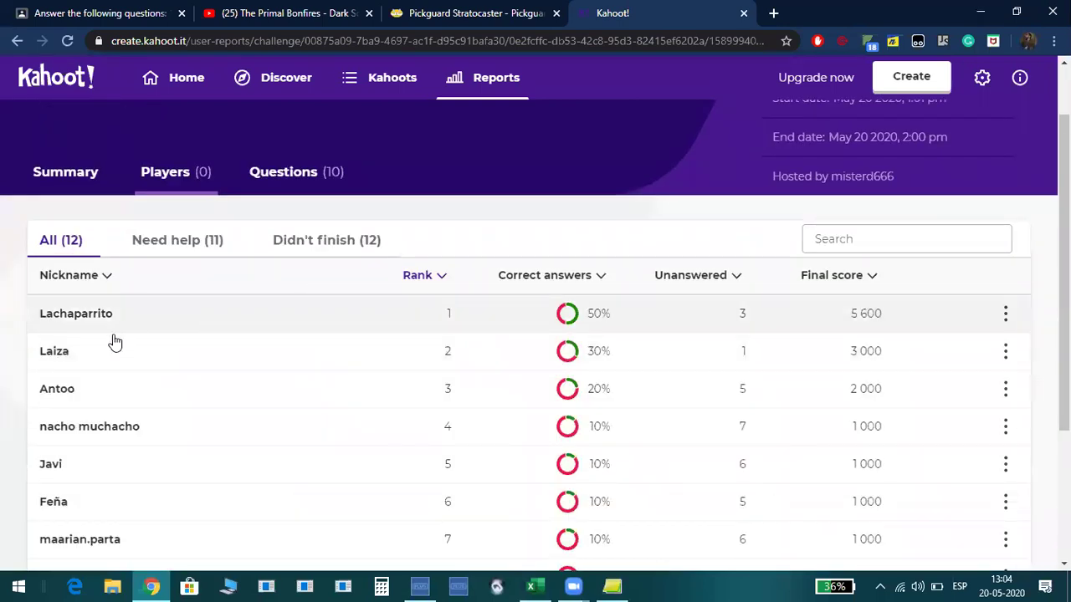
pyautogui.scroll(-3, 134, 348)
pyautogui.scroll(2, 143, 352)
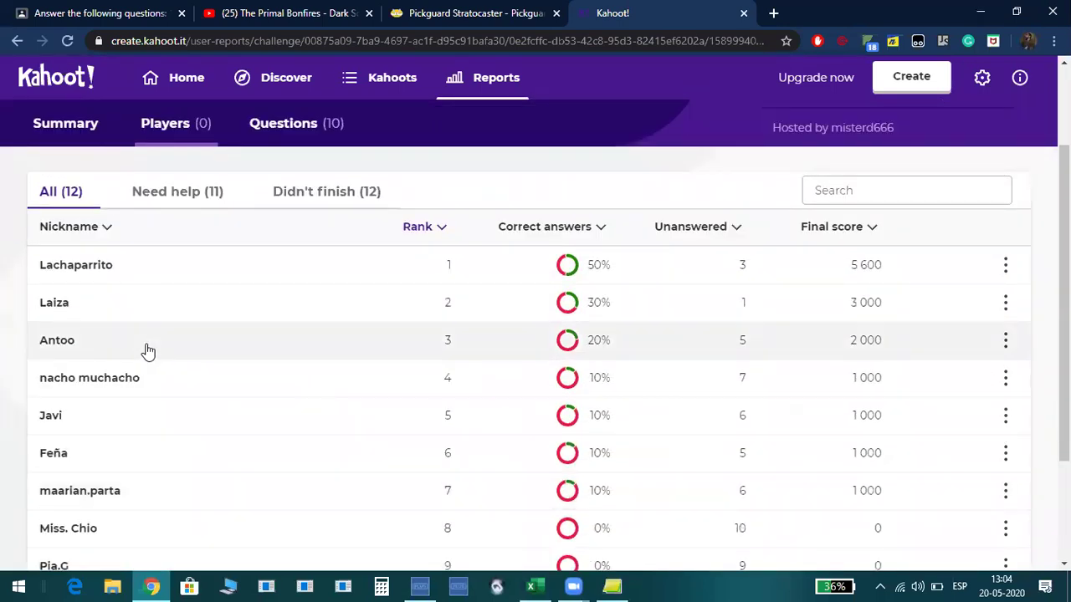
pyautogui.scroll(-1, 148, 352)
pyautogui.scroll(-1, 147, 352)
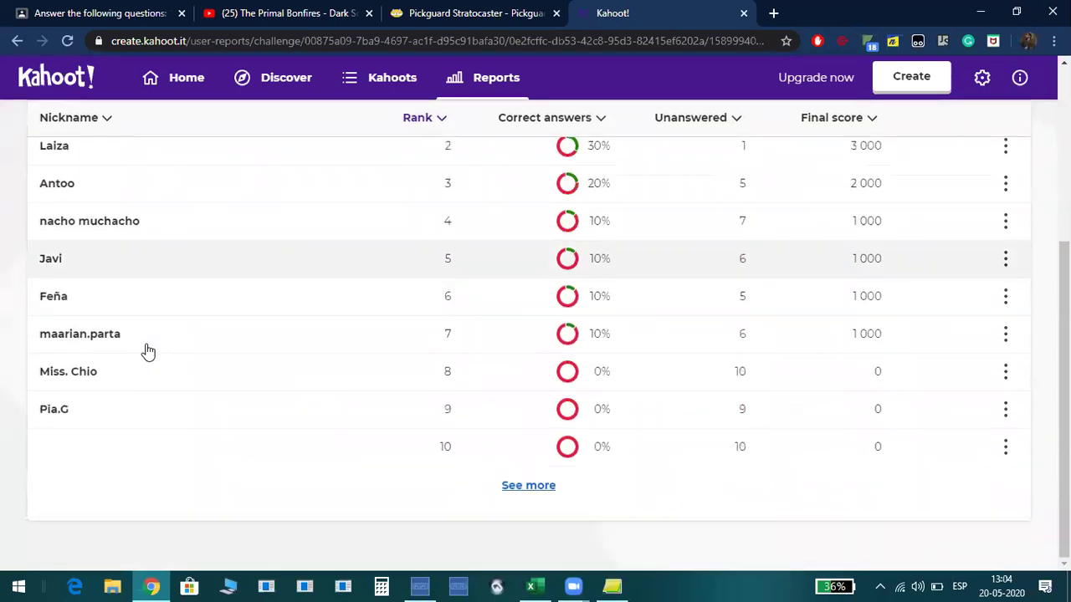
pyautogui.scroll(2, 148, 351)
pyautogui.scroll(-2, 148, 351)
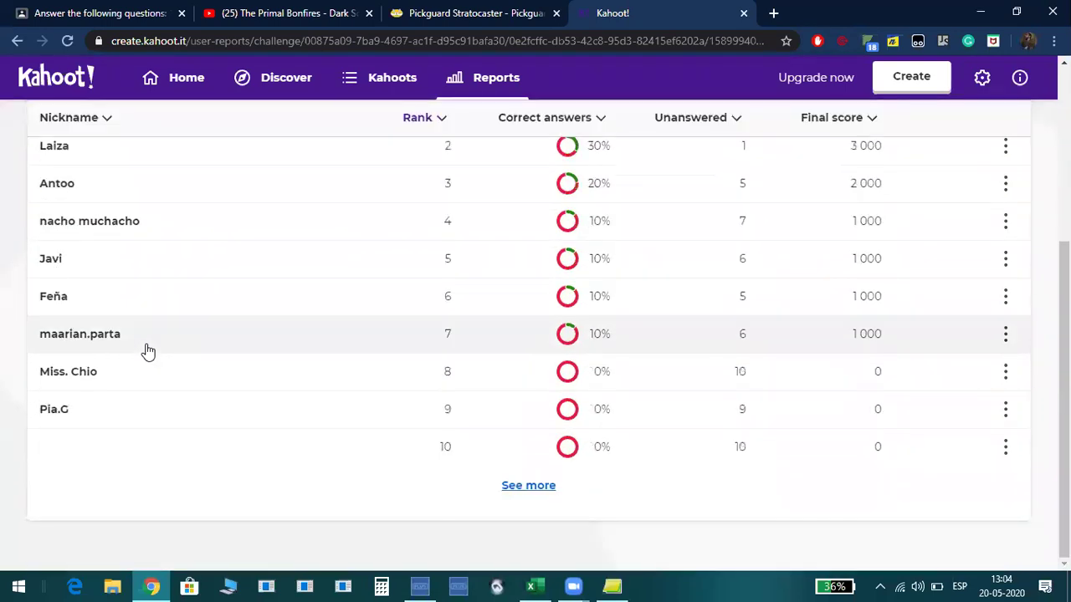
pyautogui.scroll(1, 147, 352)
pyautogui.scroll(1, 147, 351)
pyautogui.scroll(-1, 147, 351)
pyautogui.scroll(1, 148, 351)
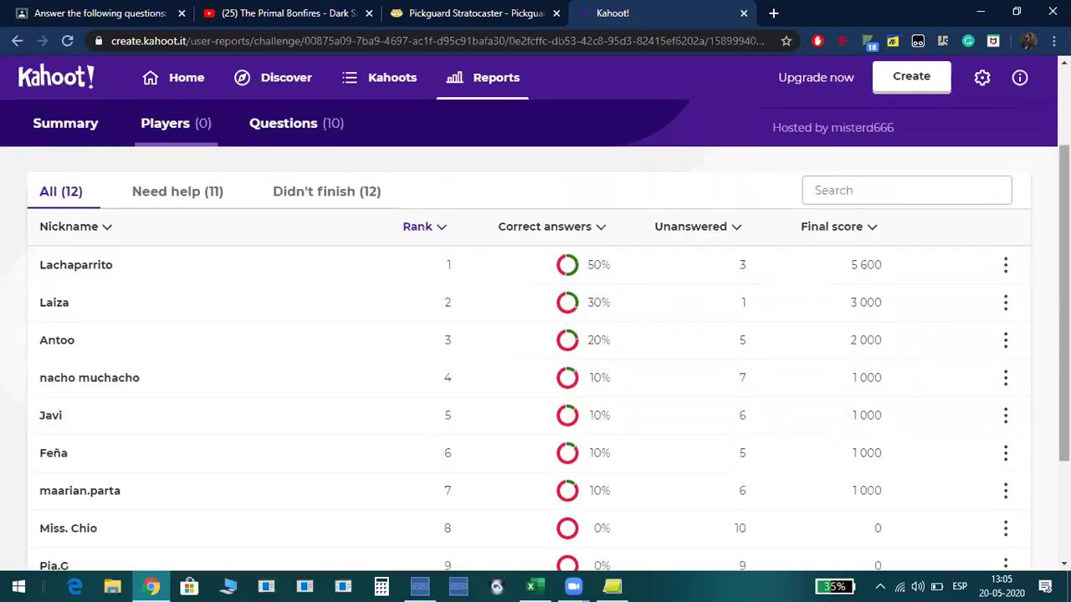
pyautogui.scroll(-1, 673, 366)
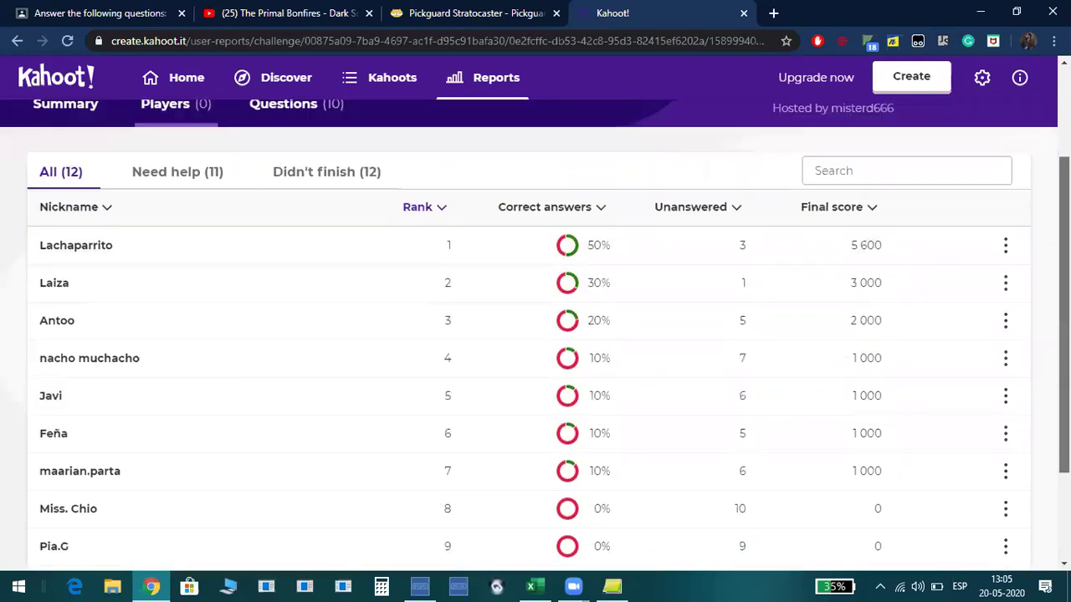
pyautogui.scroll(-2, 673, 366)
pyautogui.scroll(1, 641, 478)
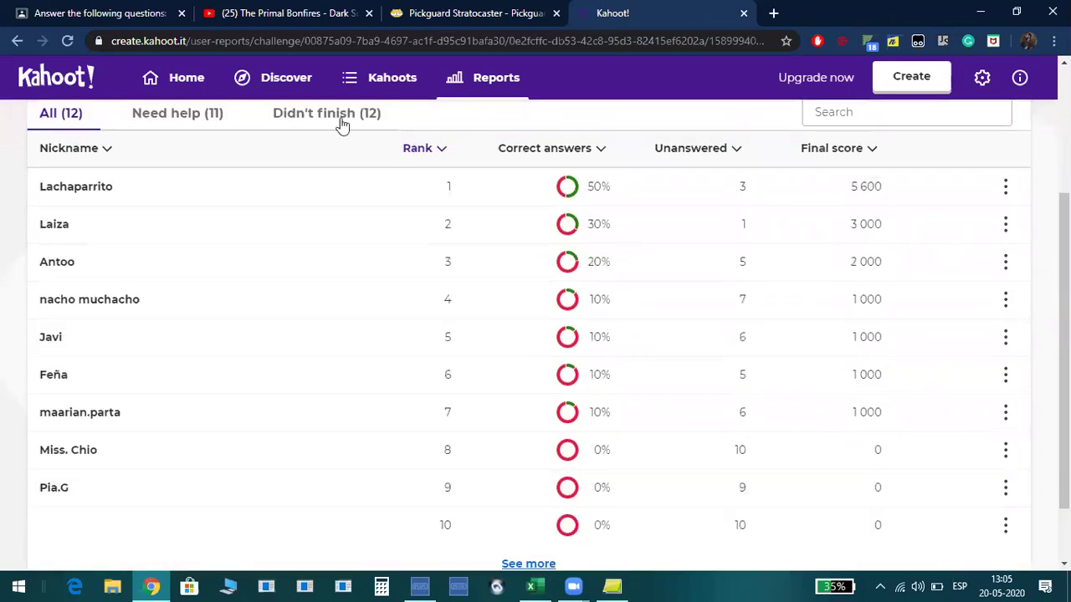
# Show only the players who need help in the challenge report and switch to the Zoom meeting controls.
pyautogui.click(217, 123)
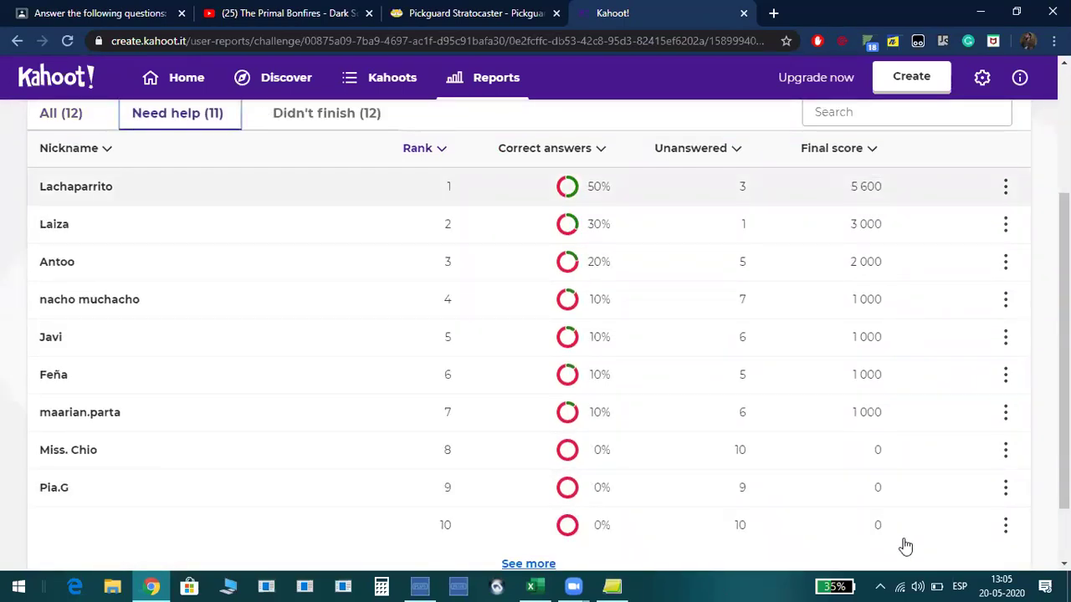
pyautogui.click(573, 586)
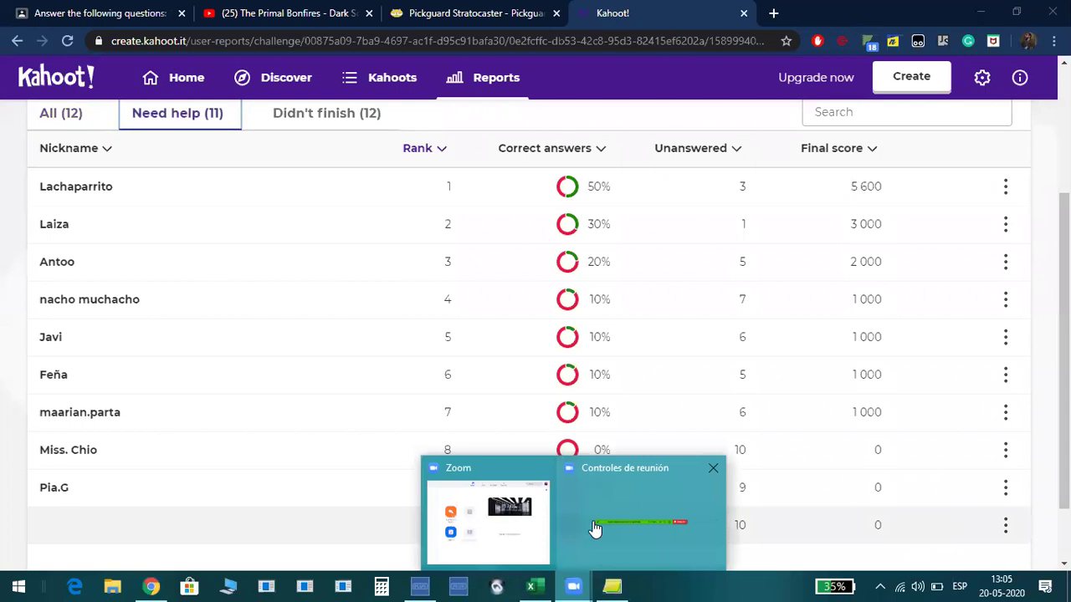
pyautogui.click(468, 132)
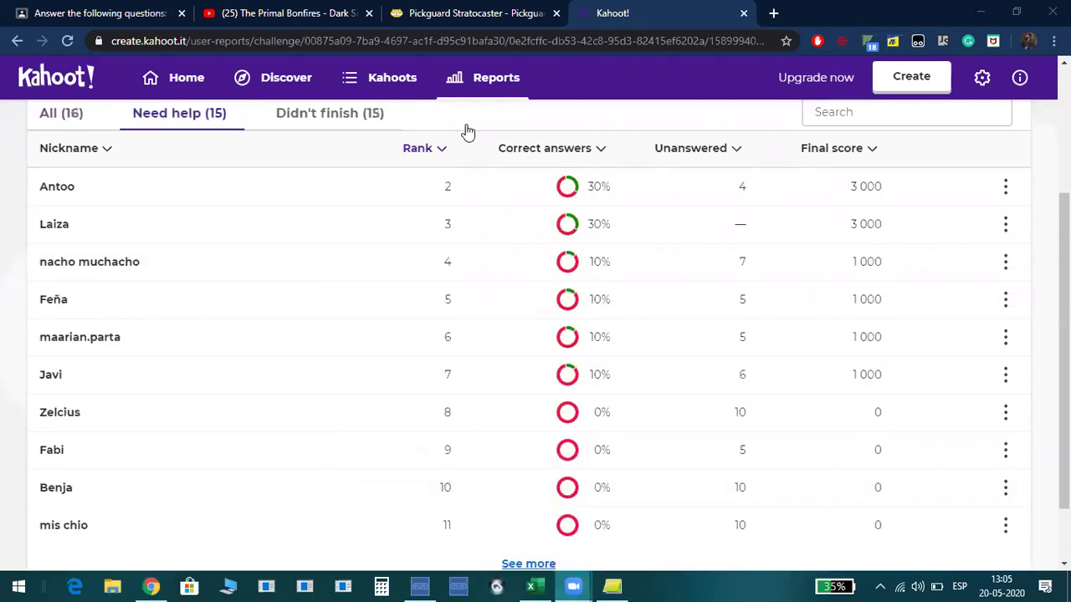